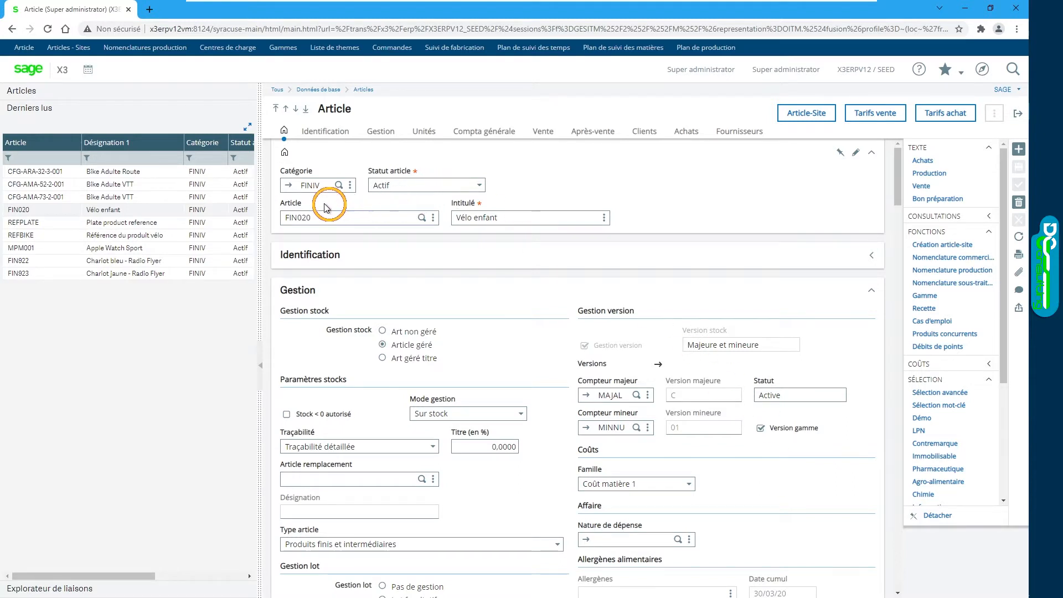
# Step: Open the FINIV category record of article FIN020, collapse its Description section and go to its version management settings
pyautogui.click(288, 186)
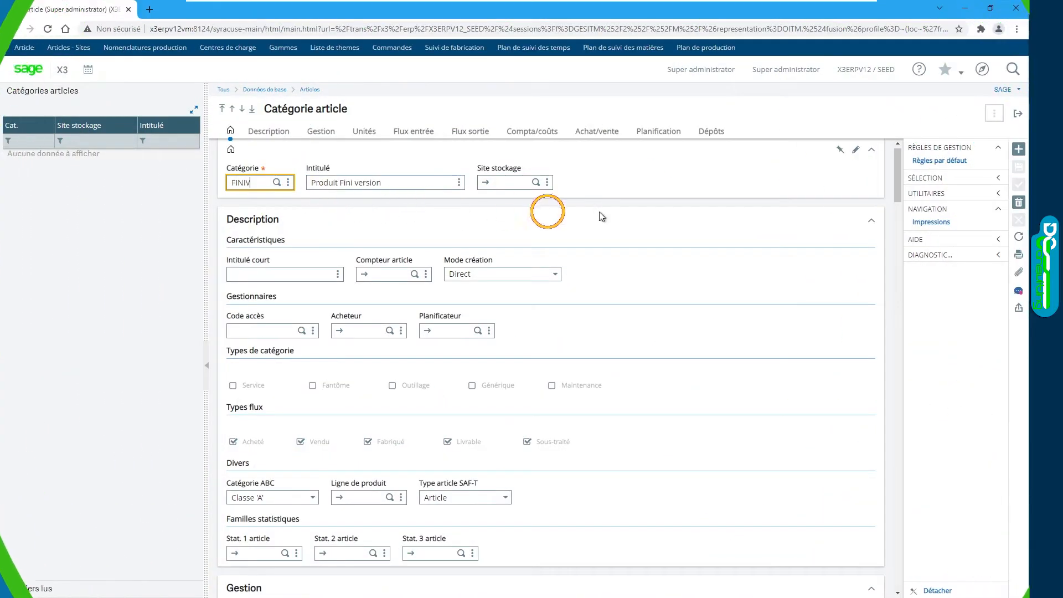
pyautogui.click(870, 220)
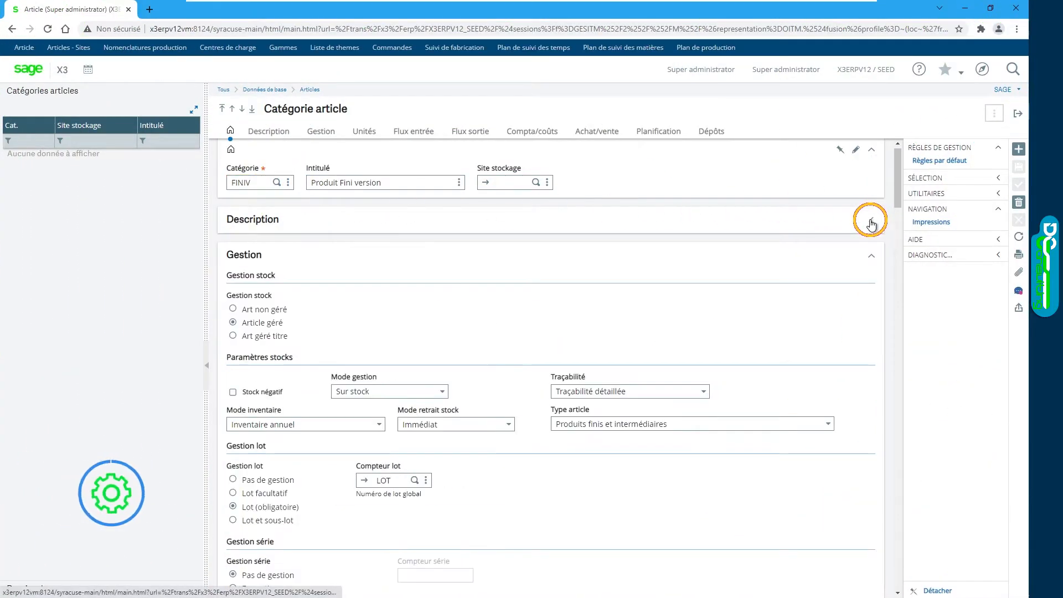
pyautogui.scroll(-5, 444, 287)
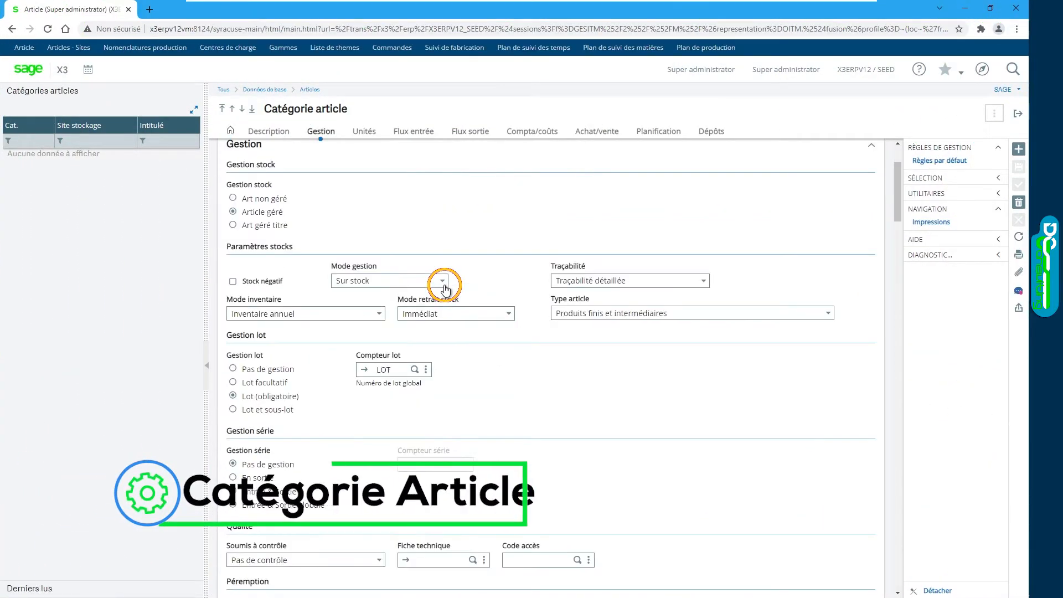
pyautogui.scroll(-5, 443, 283)
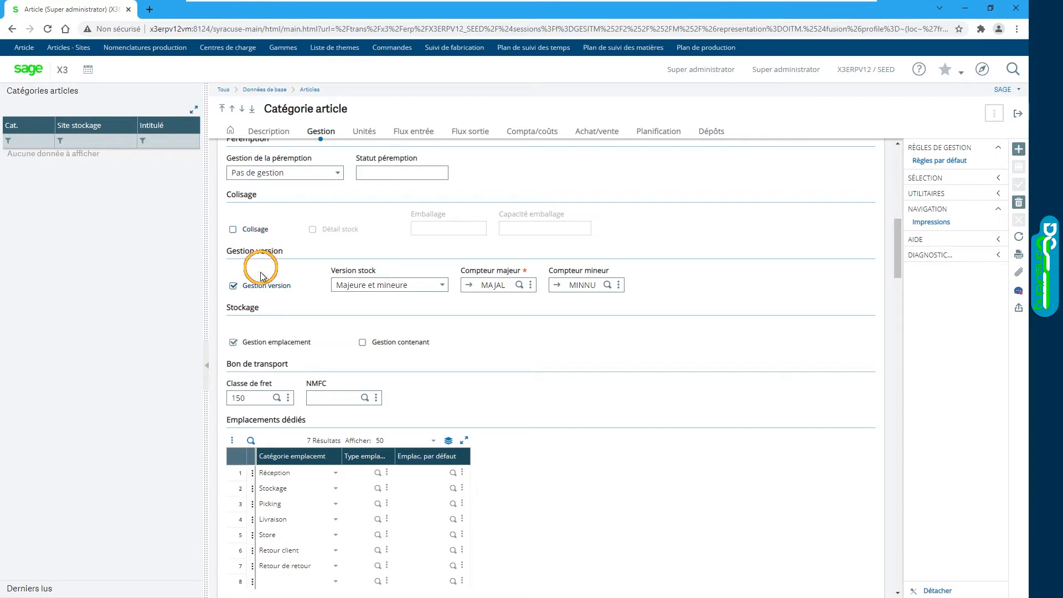
# Step: Reset the category's version management with Version stock set to Majeure et mineure, and fill in the major and minor counters
pyautogui.click(233, 286)
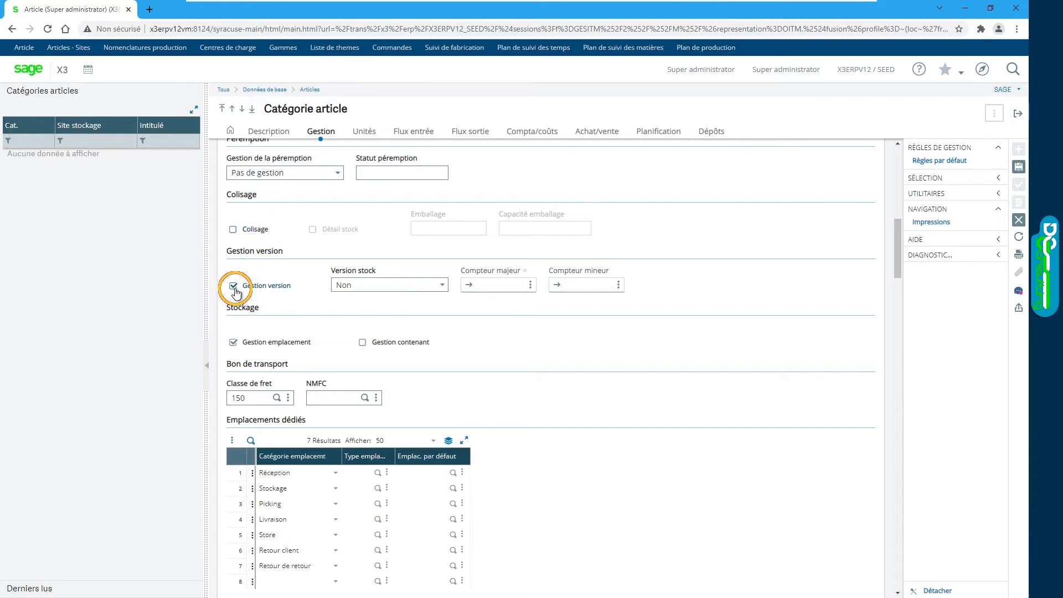
pyautogui.click(442, 285)
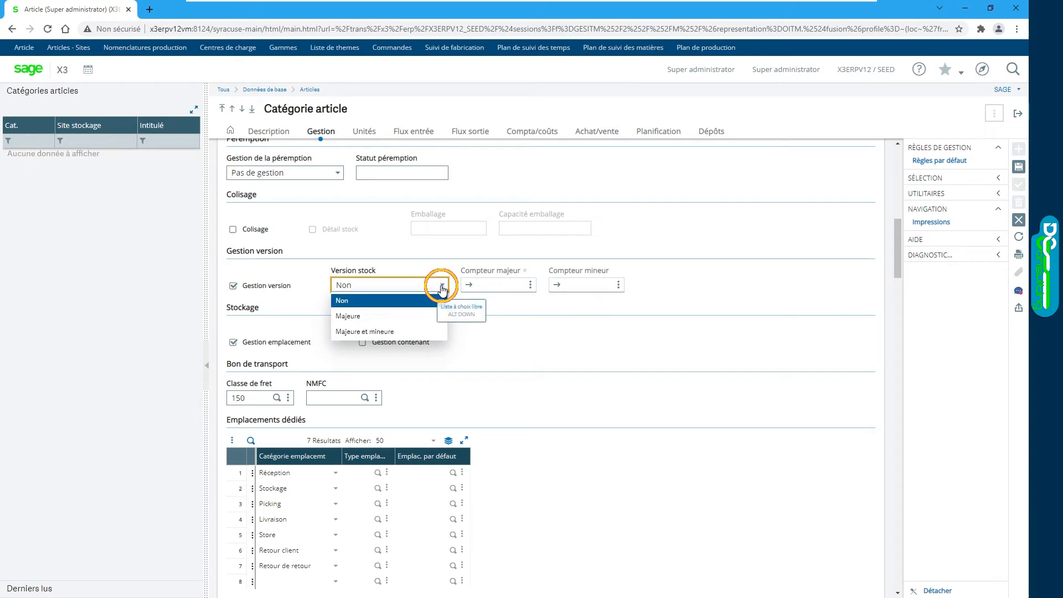
pyautogui.click(428, 332)
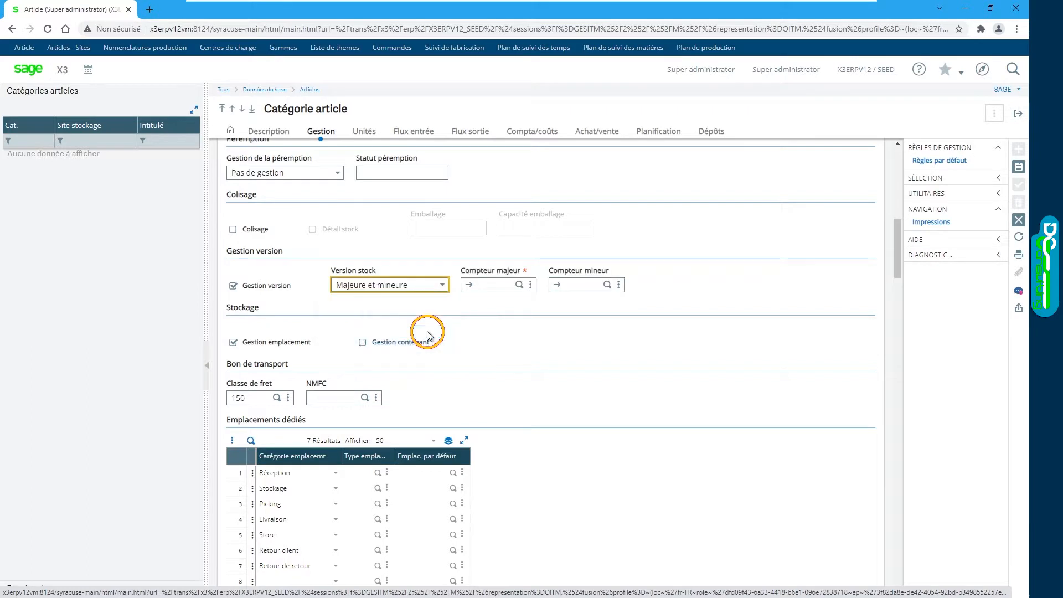
pyautogui.click(476, 285)
pyautogui.click(579, 286)
pyautogui.press('Return')
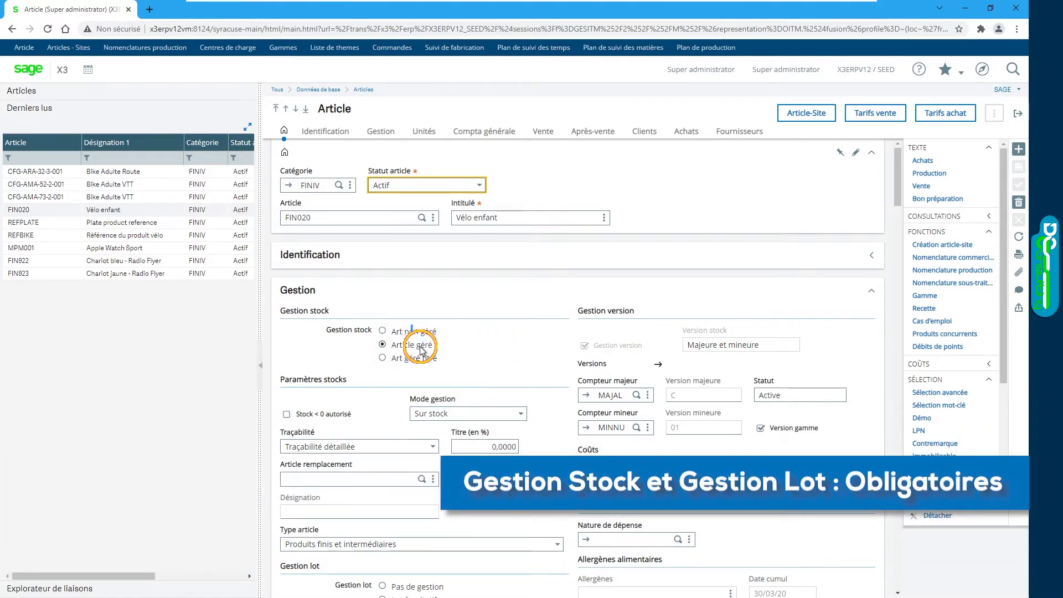
# Step: Review the stock and lot management settings of article FIN020 and open its list of major versions
pyautogui.scroll(-3, 556, 357)
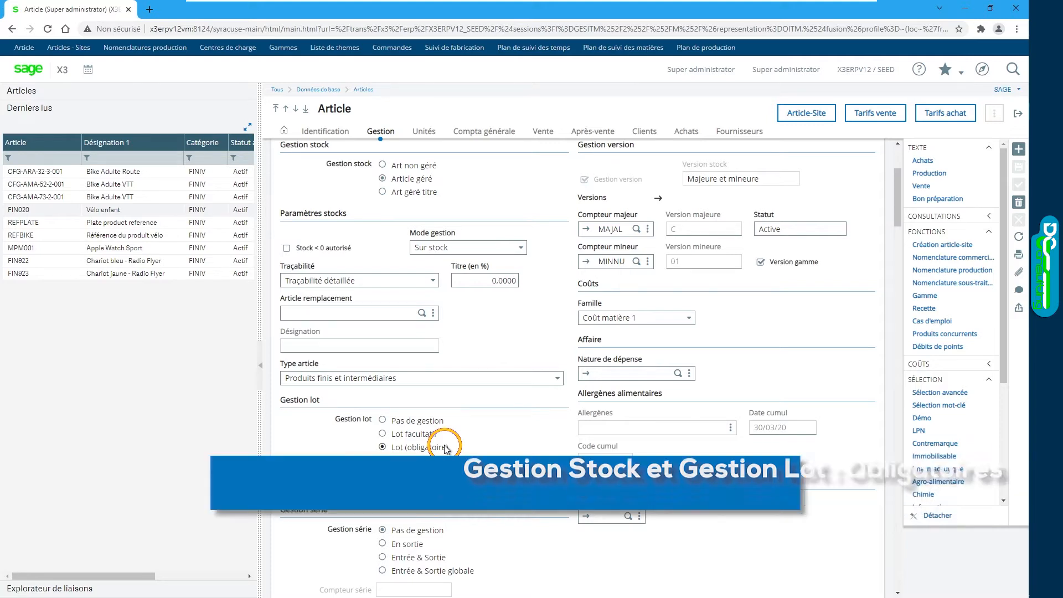
pyautogui.scroll(5, 451, 441)
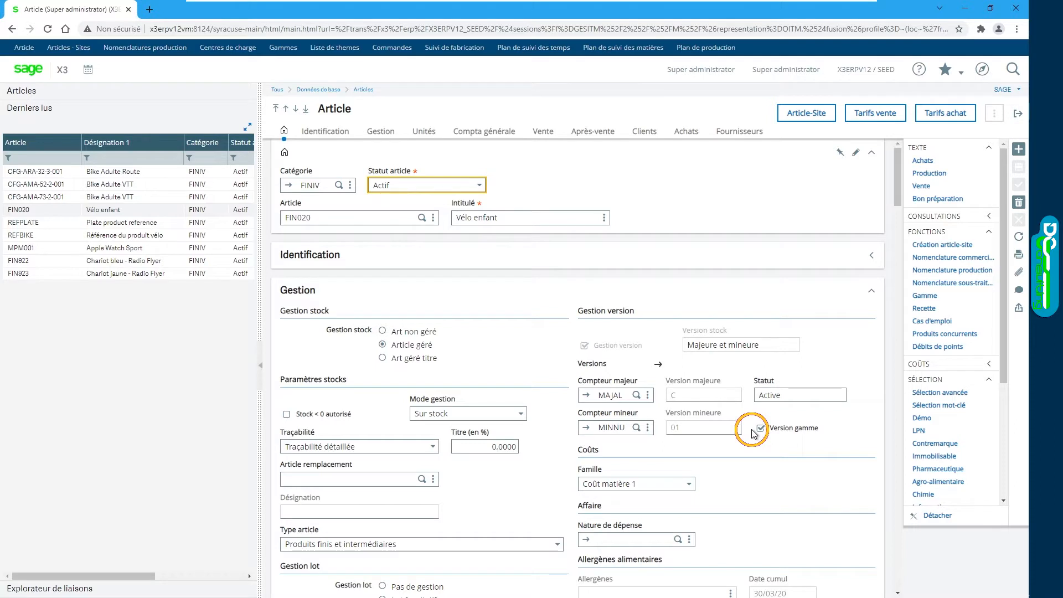
pyautogui.click(658, 366)
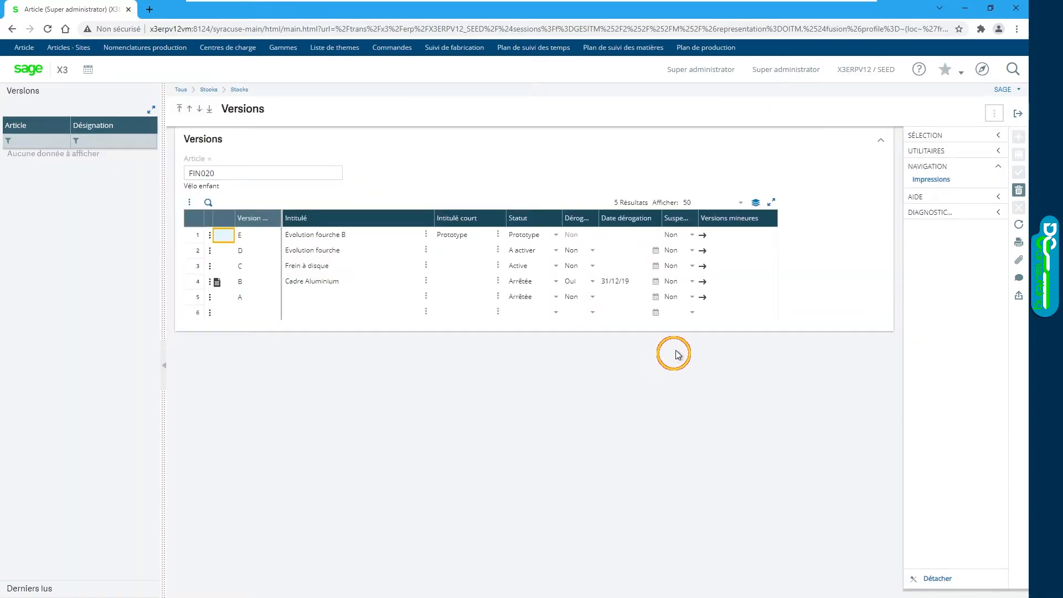
pyautogui.click(193, 251)
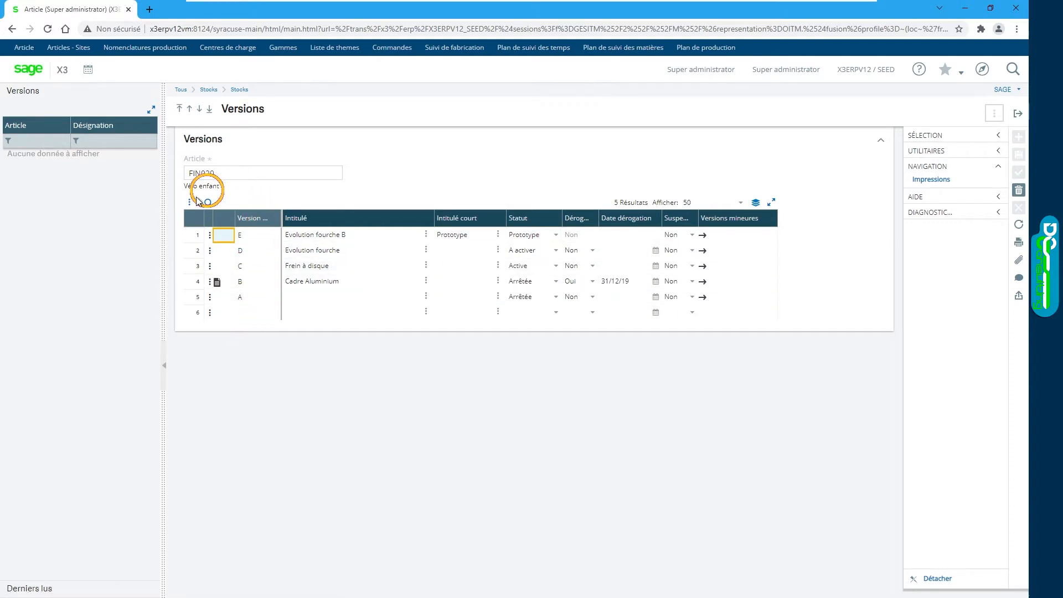
pyautogui.click(228, 237)
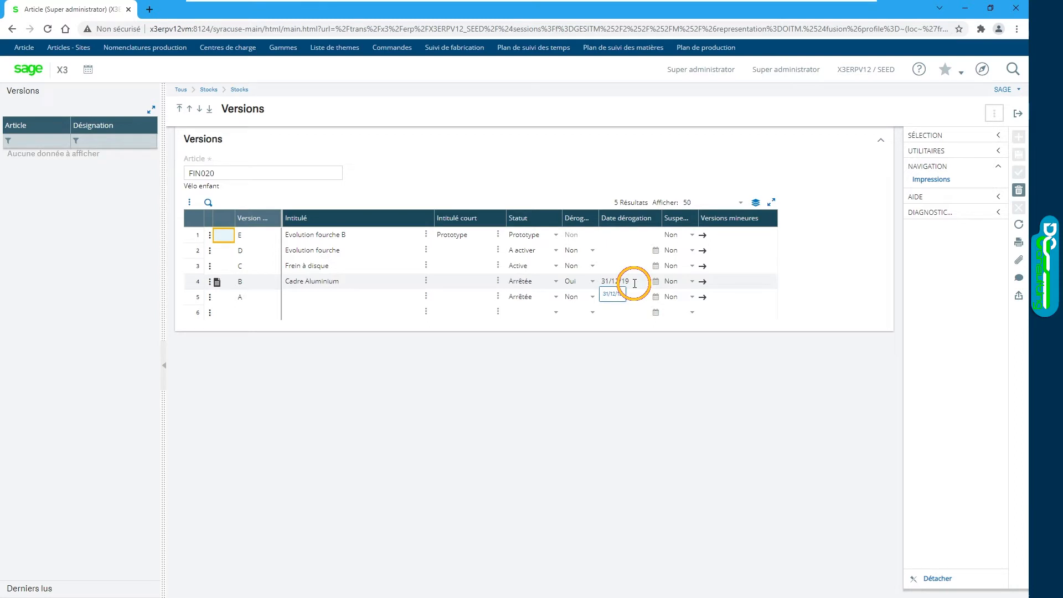
# Step: View the minor versions of major version C (Frein à disque) and return to the versions list
pyautogui.click(702, 267)
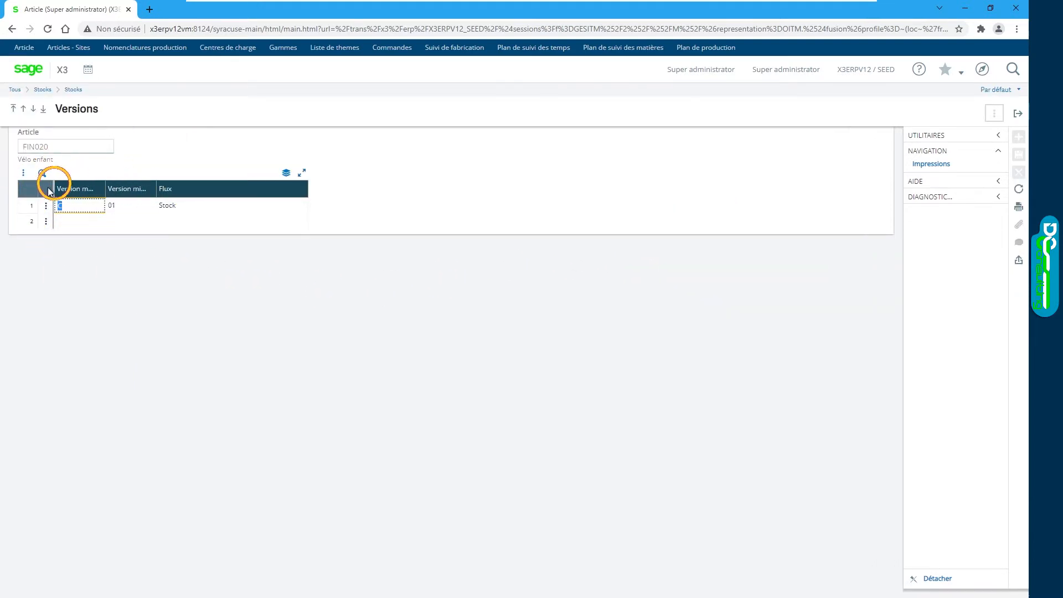
pyautogui.click(125, 210)
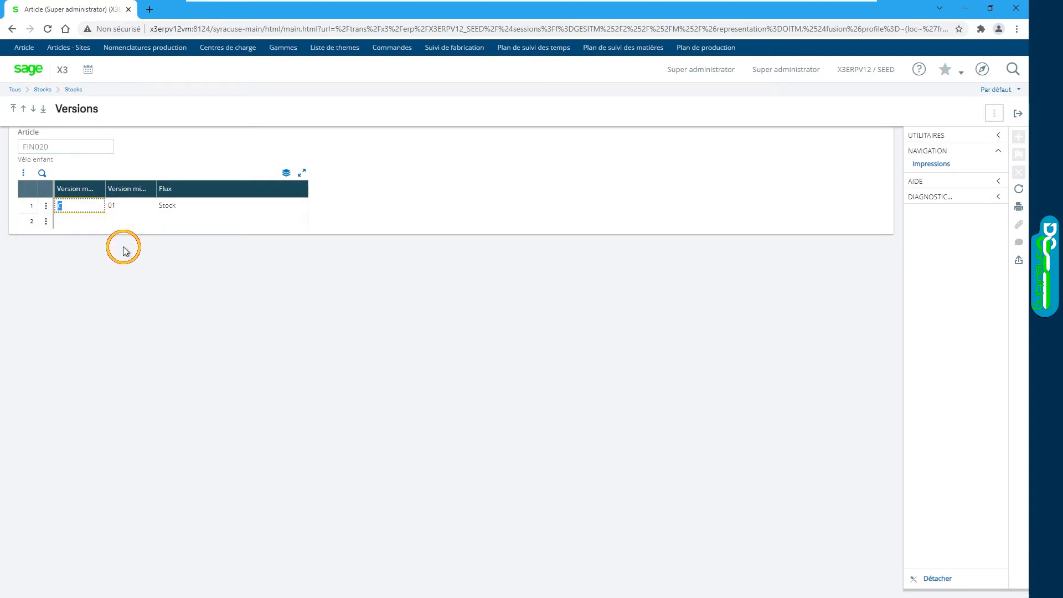
pyautogui.click(1017, 113)
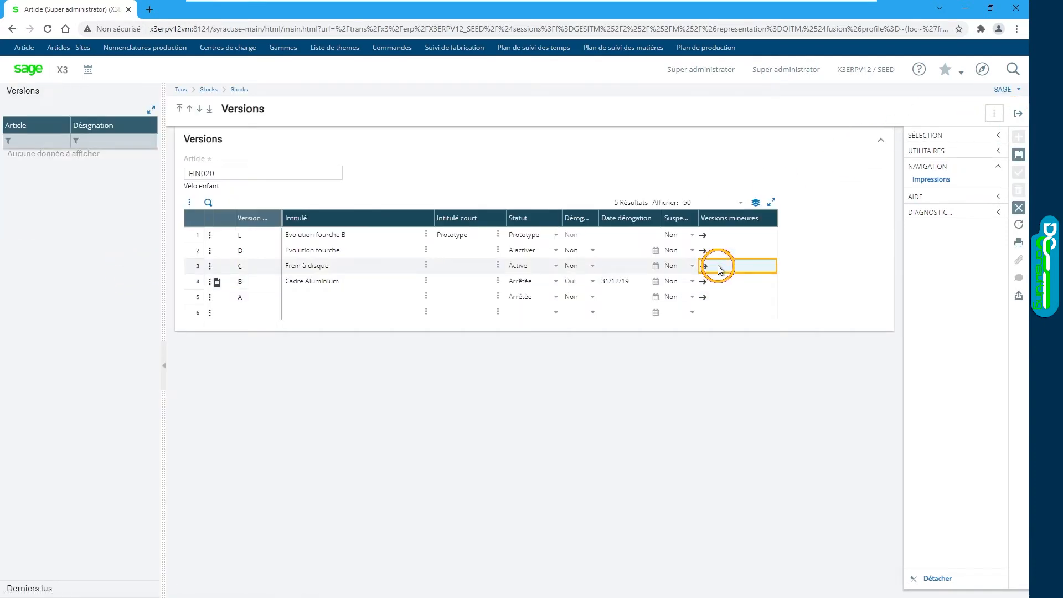
# Step: Add major version F to article FIN020 with the title Evolution Fourche C
pyautogui.click(240, 311)
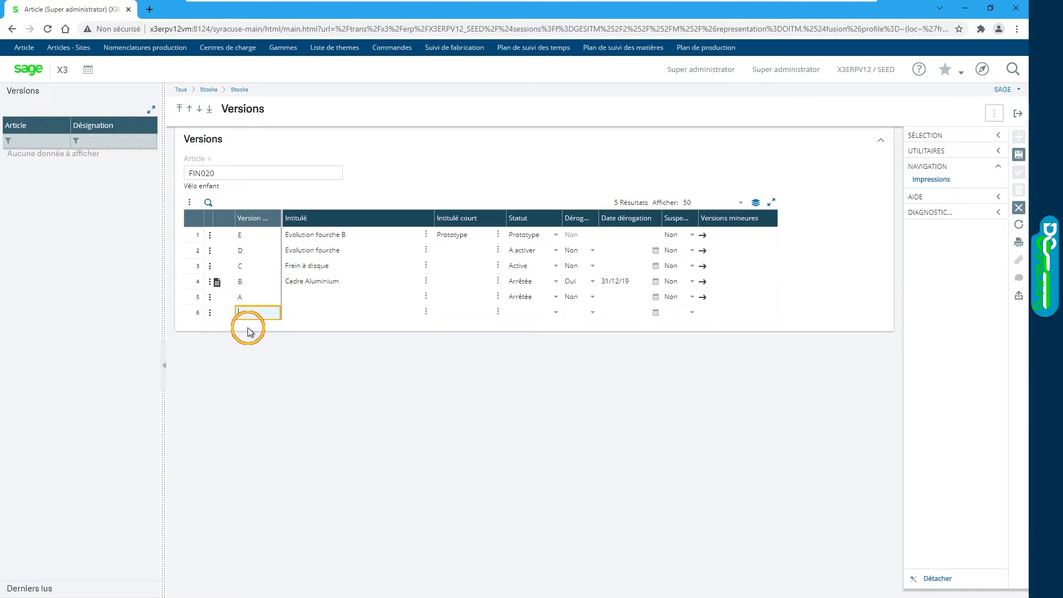
pyautogui.press('Tab')
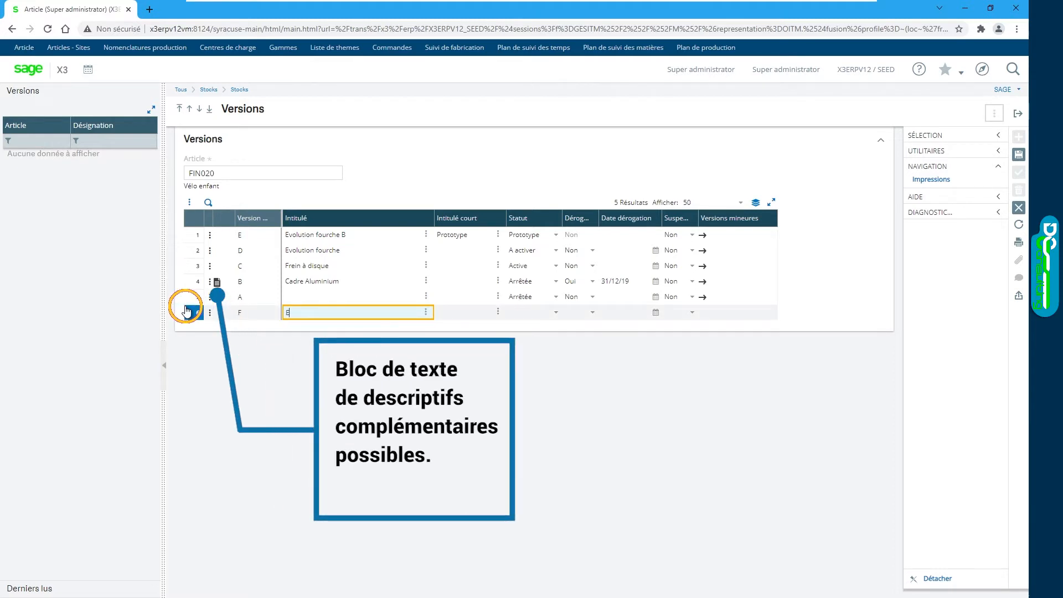
pyautogui.write('Evolution Fourche C')
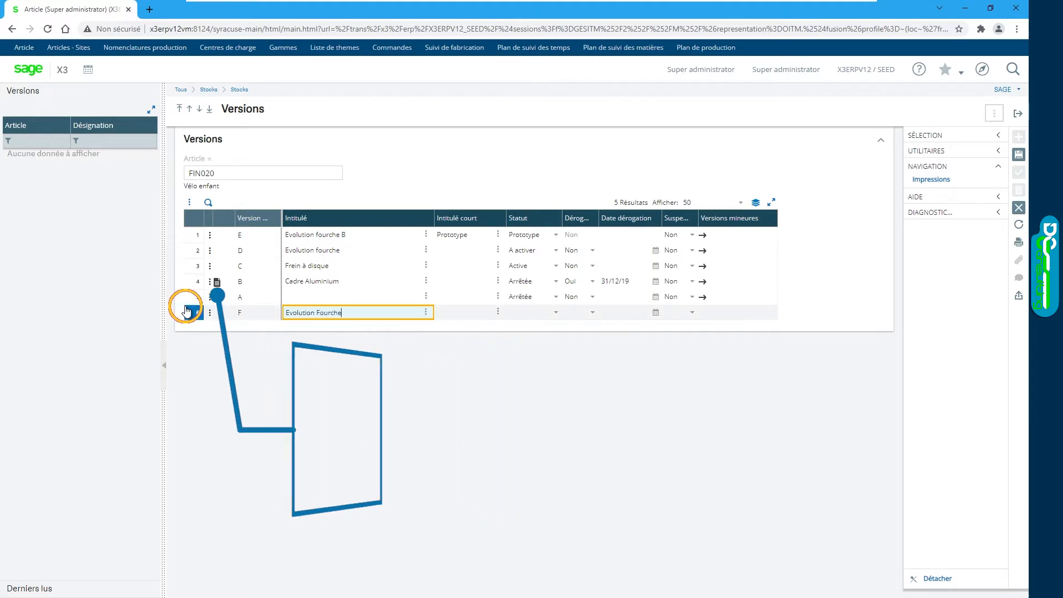
pyautogui.press('Tab')
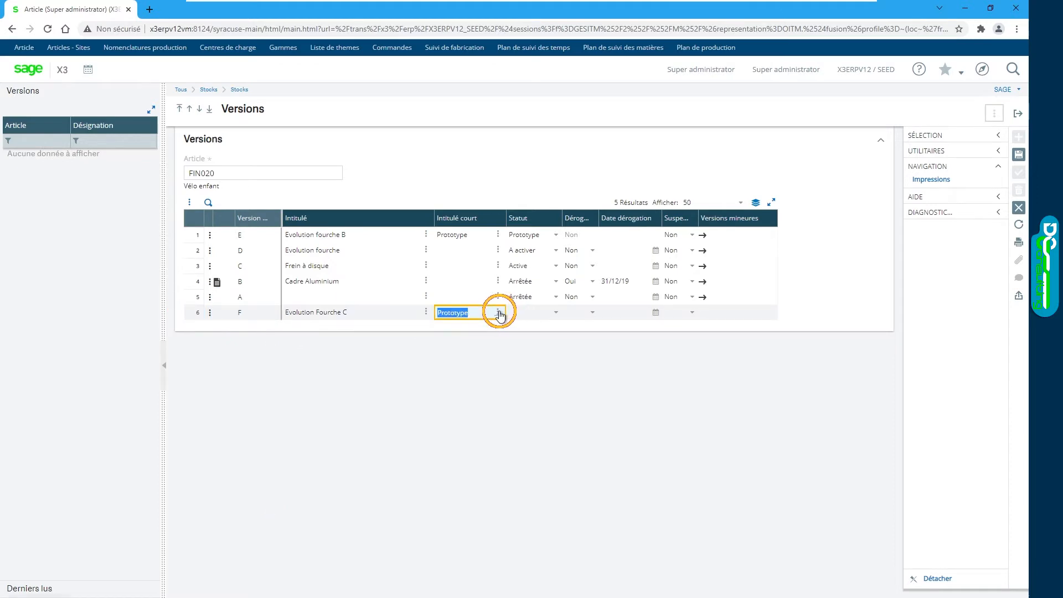
pyautogui.click(498, 313)
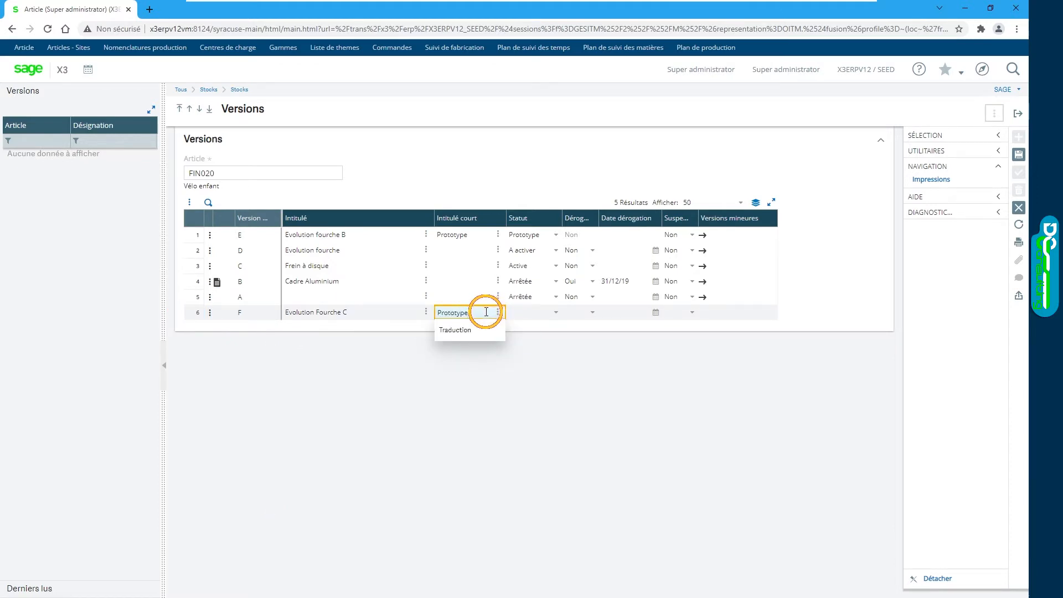
# Step: Give version F the status Prototype with its suspension option set to Non, and save the versions
pyautogui.click(553, 313)
pyautogui.click(555, 313)
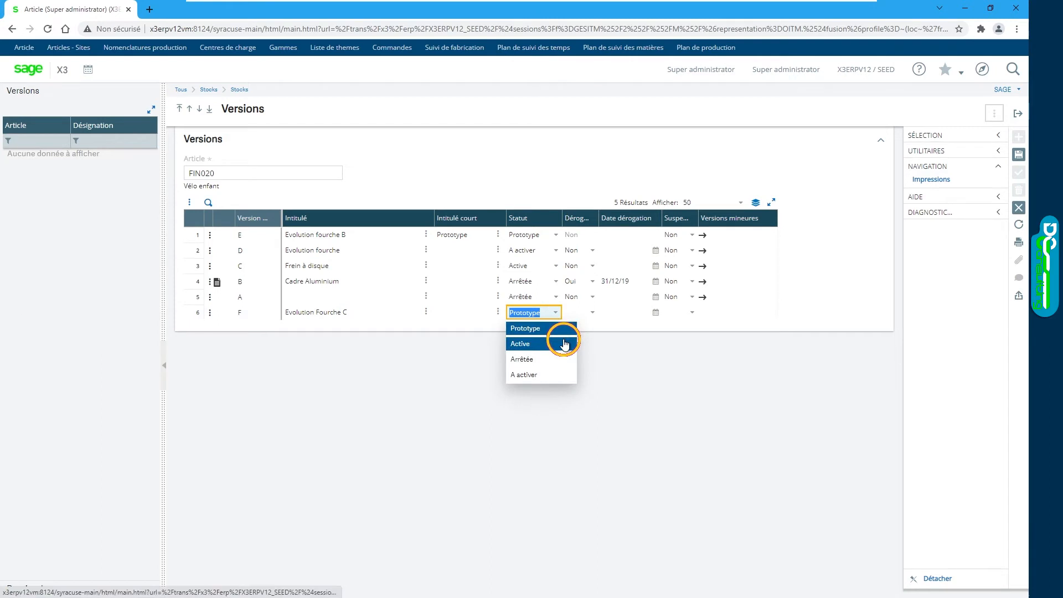
pyautogui.click(688, 313)
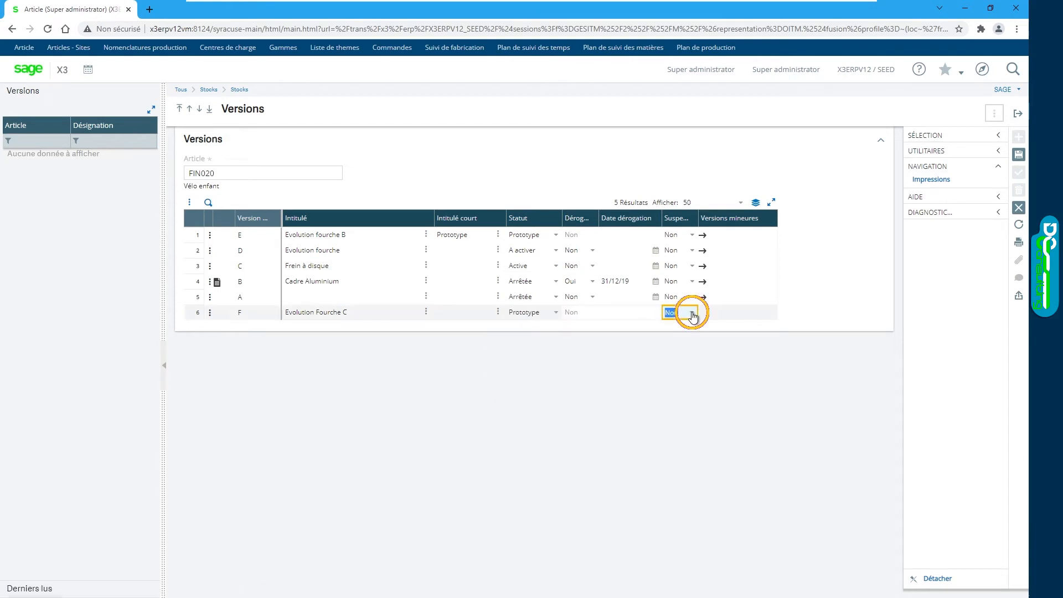
pyautogui.click(692, 314)
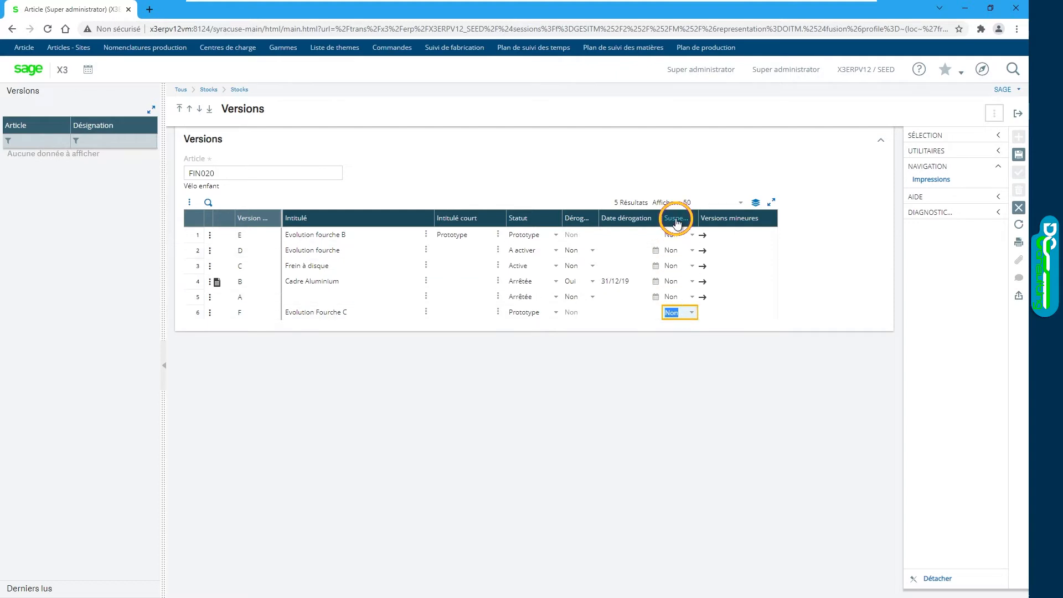
pyautogui.press('Tab')
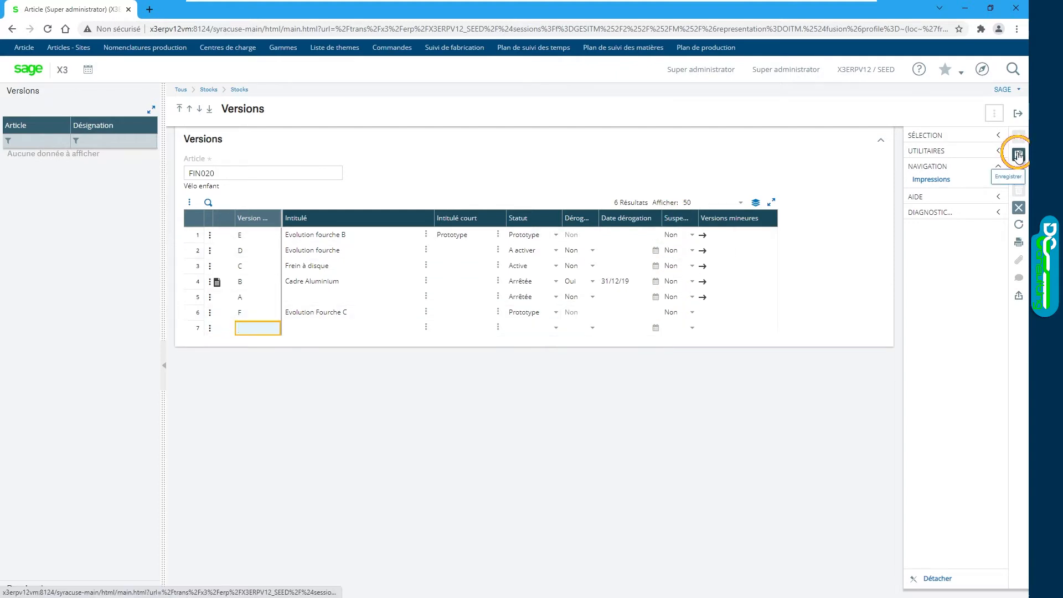
pyautogui.click(1017, 155)
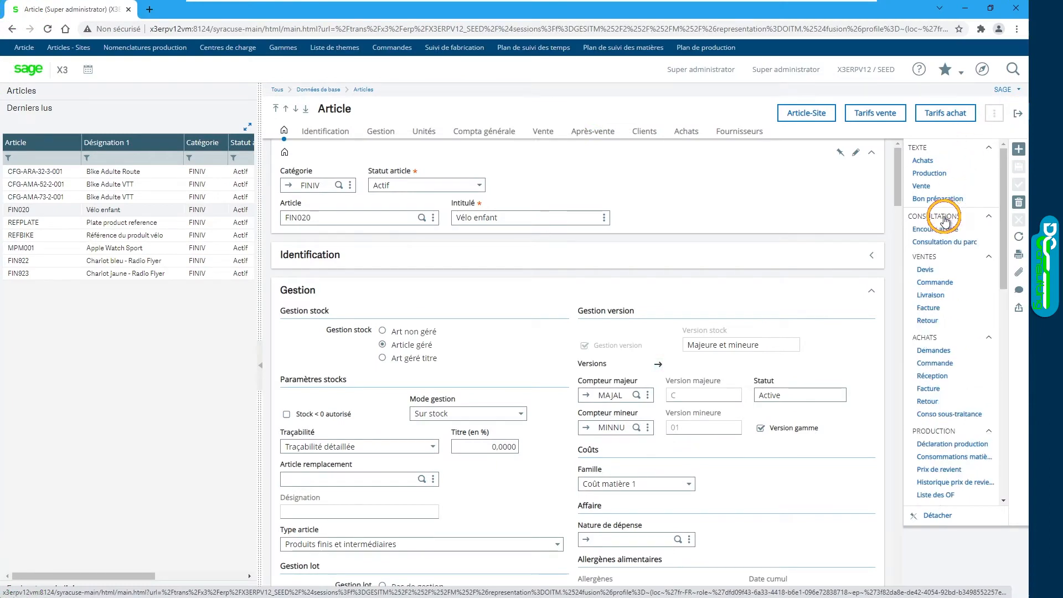
# Step: Consult the stock by site of article FIN020 and open the detailed stock for site FR012
pyautogui.scroll(-4, 944, 220)
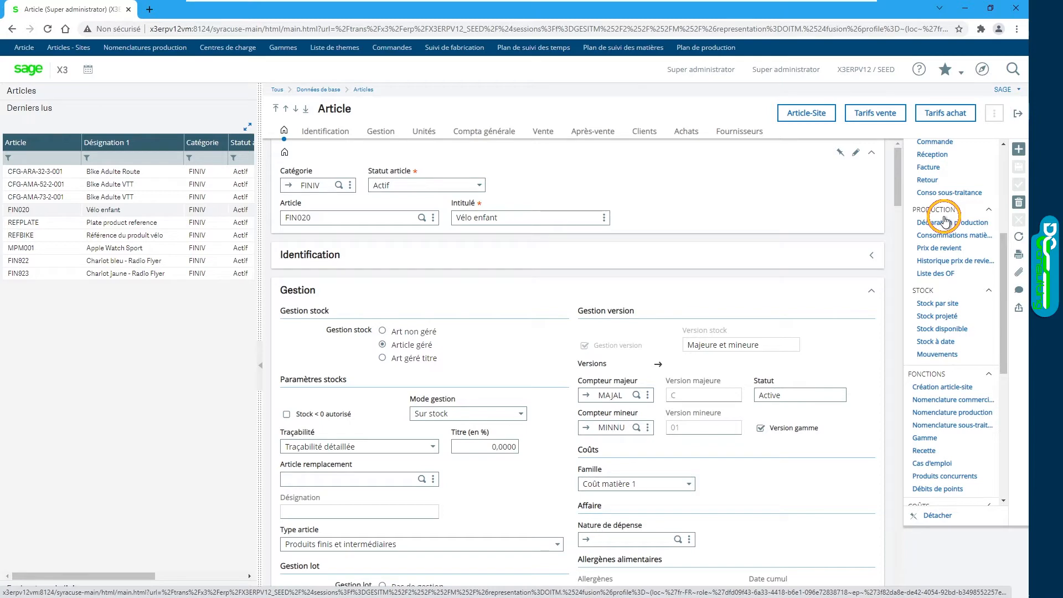
pyautogui.click(937, 303)
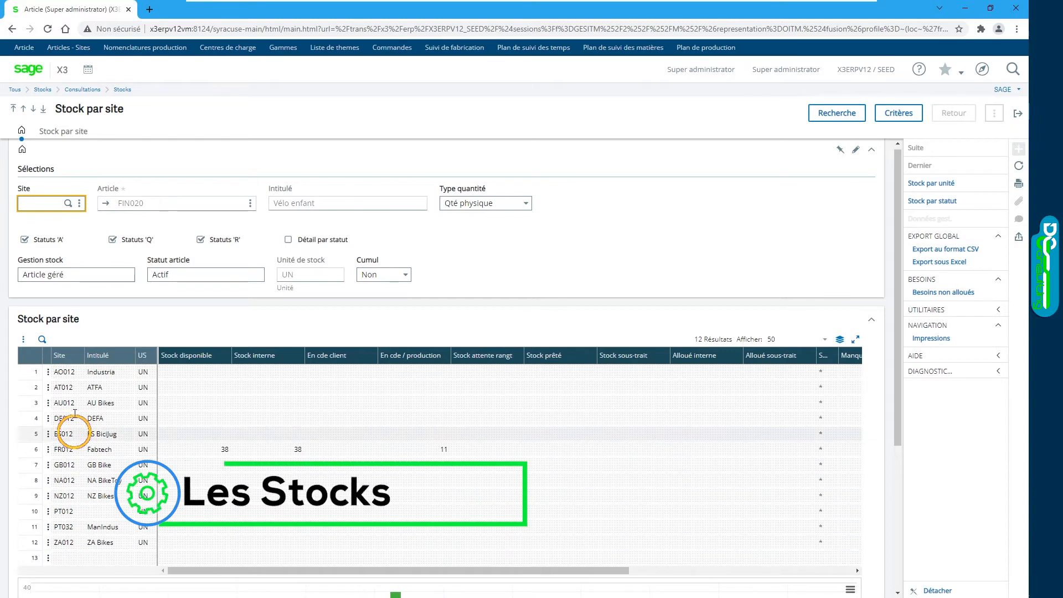
pyautogui.click(35, 450)
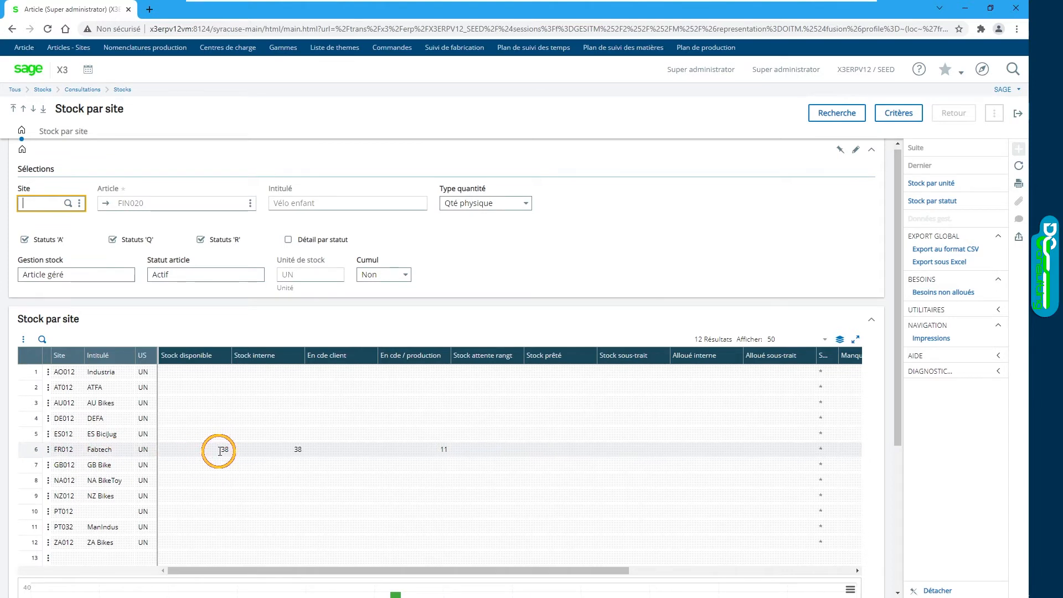
pyautogui.click(48, 450)
pyautogui.click(62, 496)
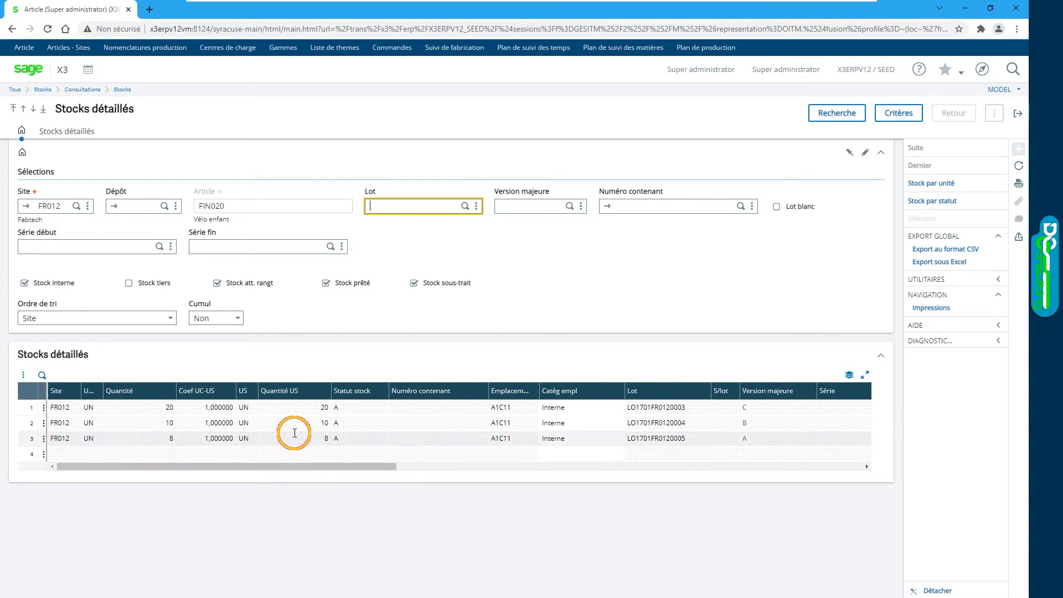
# Step: Examine the lots, major versions and quantities in the detailed stock, and close the stock inquiries
pyautogui.moveTo(299, 466); pyautogui.dragTo(437, 466)
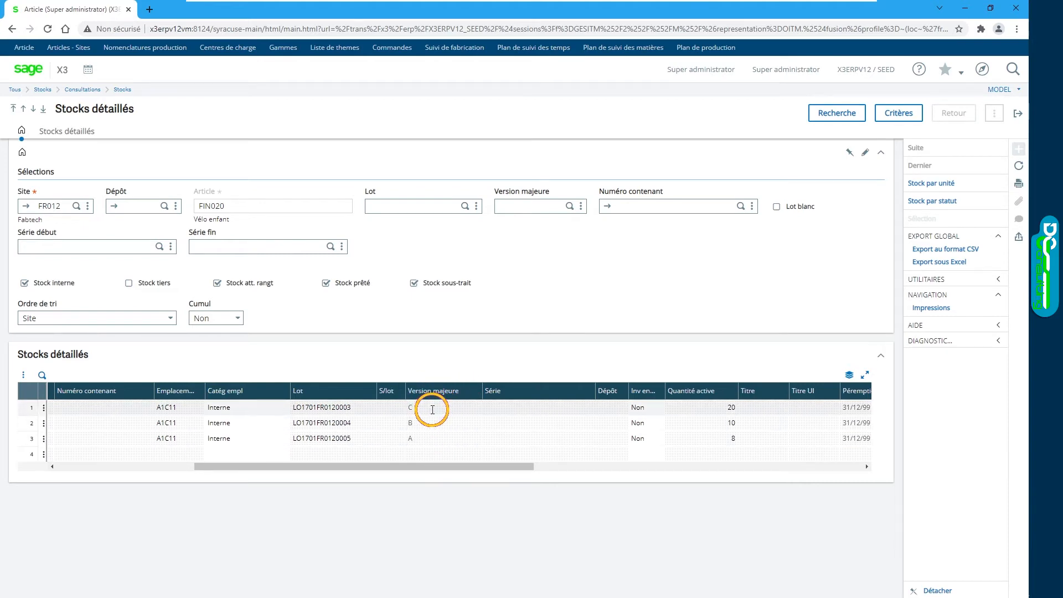
pyautogui.moveTo(423, 467); pyautogui.dragTo(340, 467)
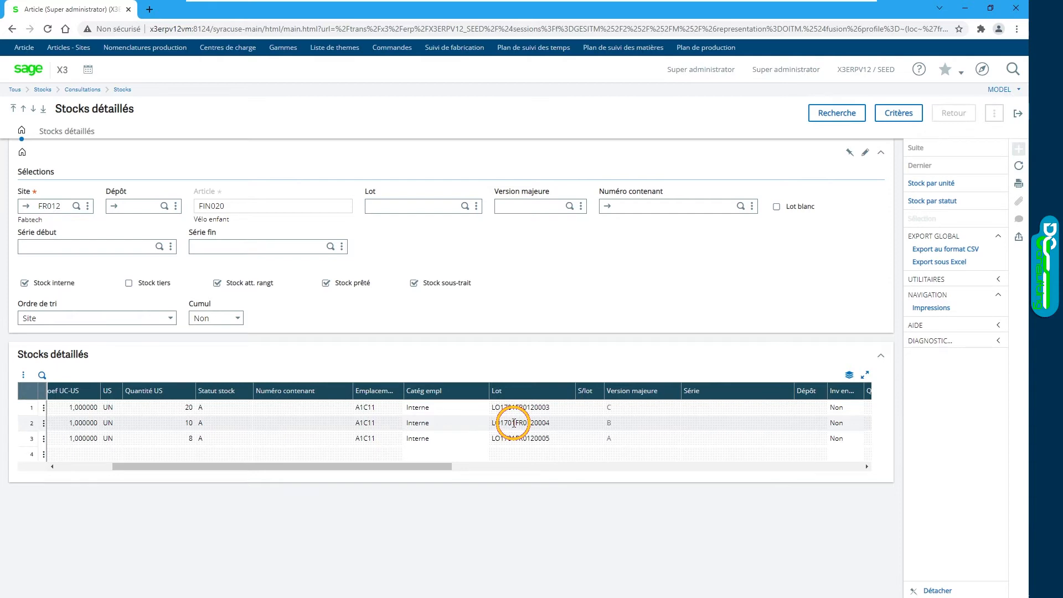
pyautogui.click(1018, 114)
pyautogui.click(1018, 114)
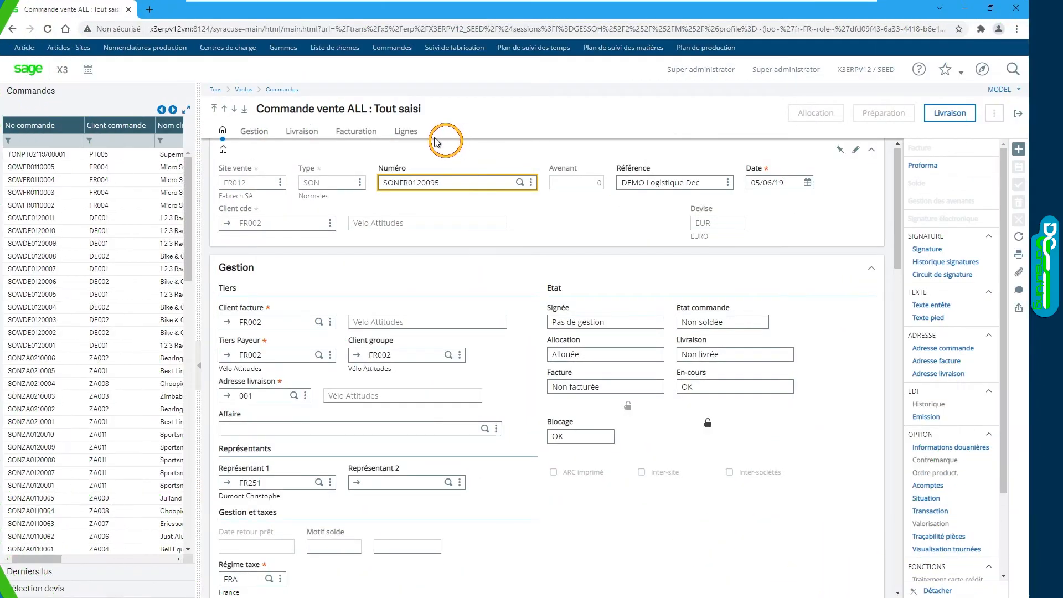
# Step: Add article FIN020 on a new third line of the sales order
pyautogui.click(407, 133)
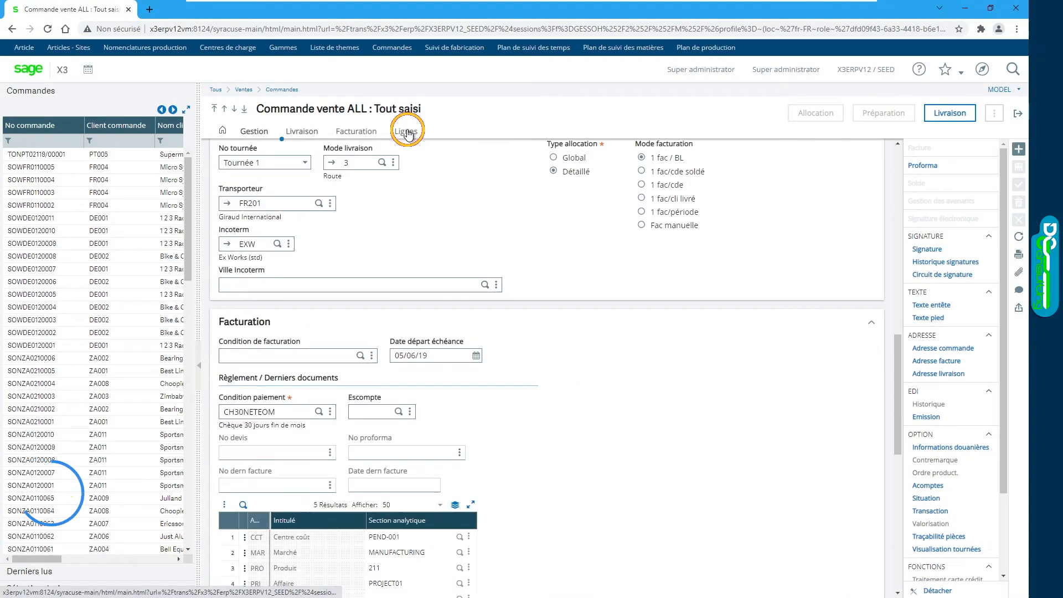
pyautogui.click(270, 331)
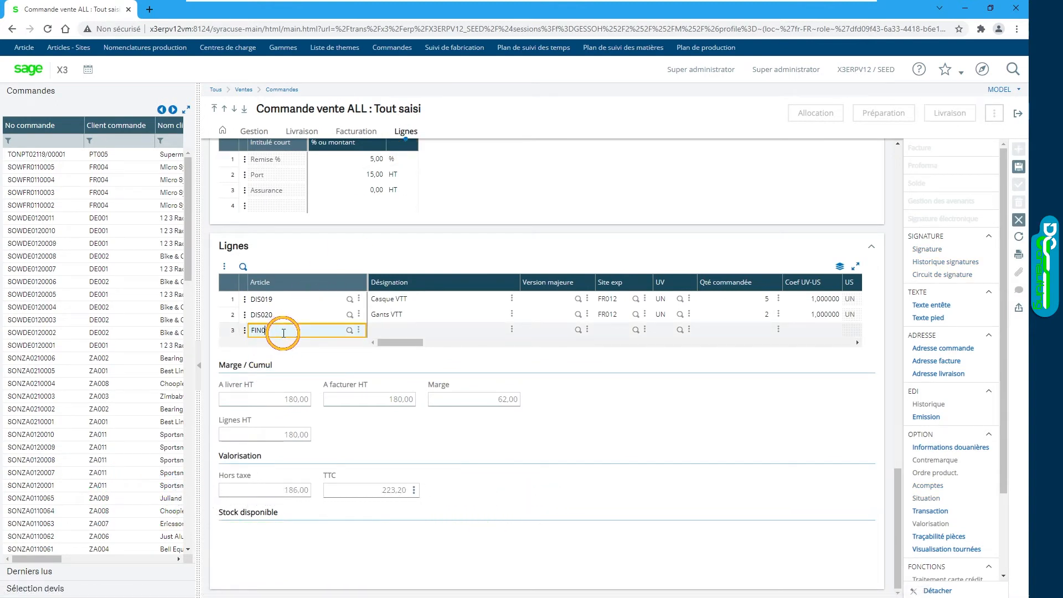
pyautogui.press('Tab')
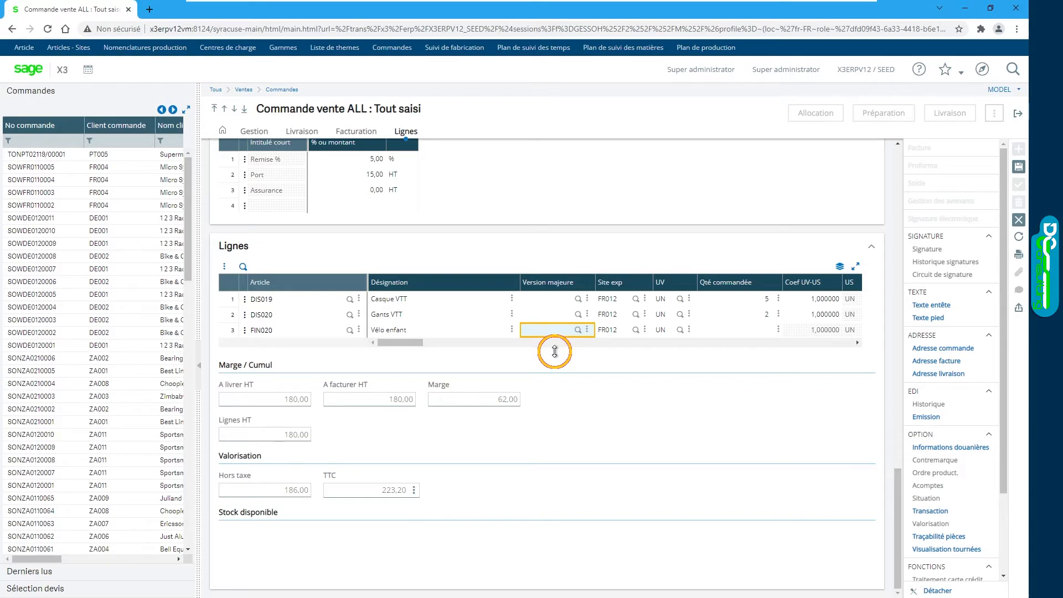
# Step: Consult the major versions selectable for the FIN020 order line without choosing one, and leave the sales order
pyautogui.click(577, 331)
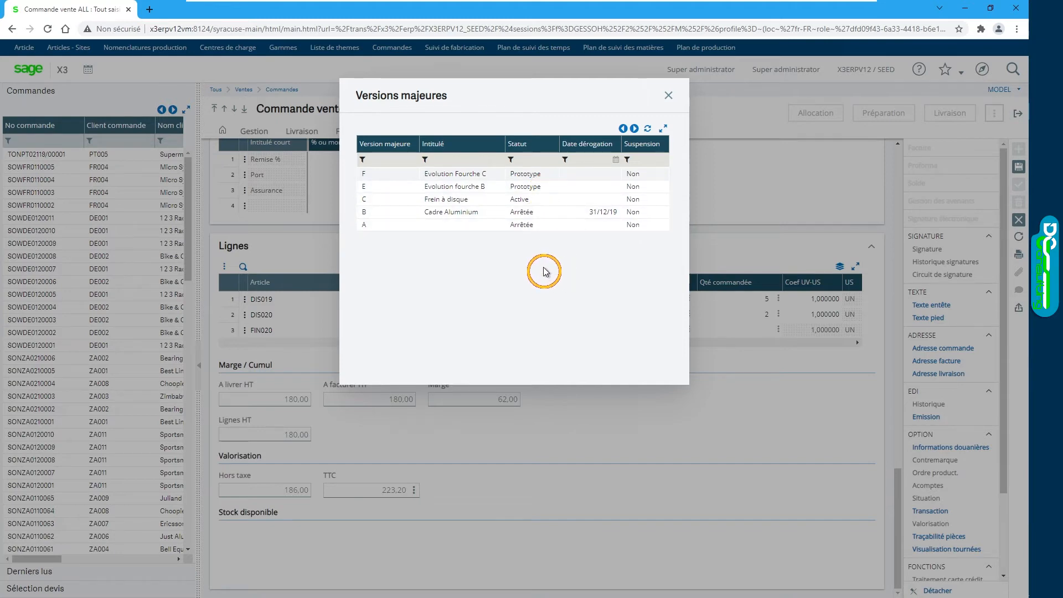
pyautogui.click(668, 95)
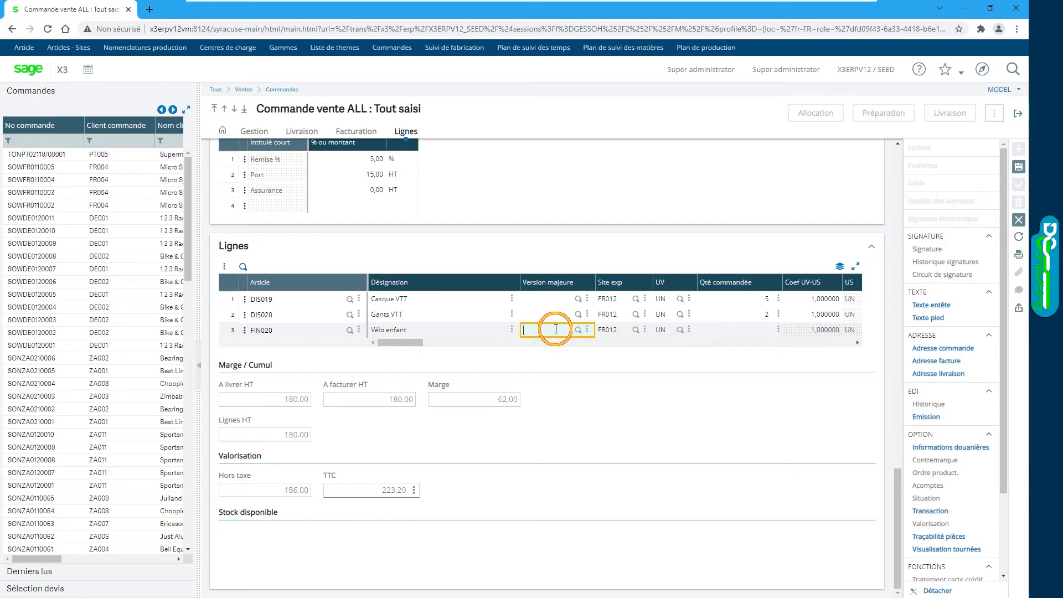
pyautogui.click(1018, 117)
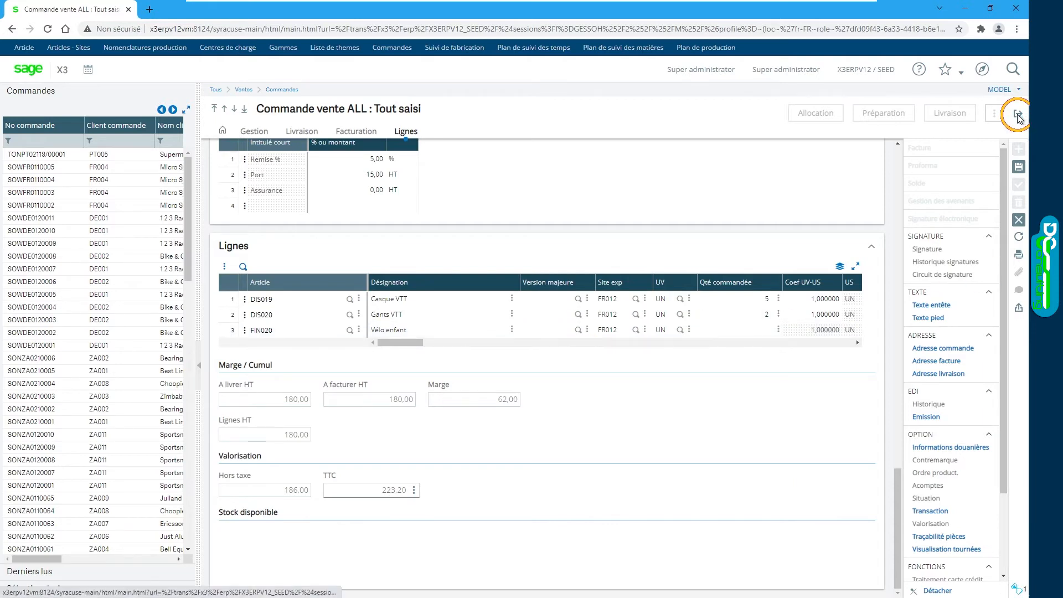
# Step: Open the production bill of materials of article FIN020 from its article record
pyautogui.click(582, 210)
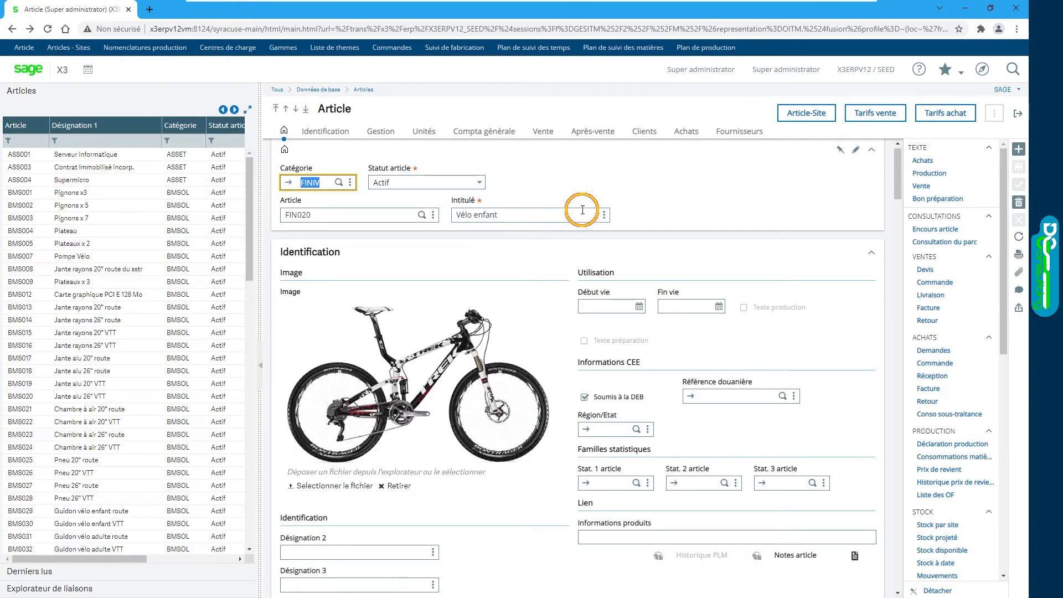
pyautogui.scroll(-2, 960, 220)
pyautogui.scroll(-4, 961, 221)
pyautogui.click(955, 302)
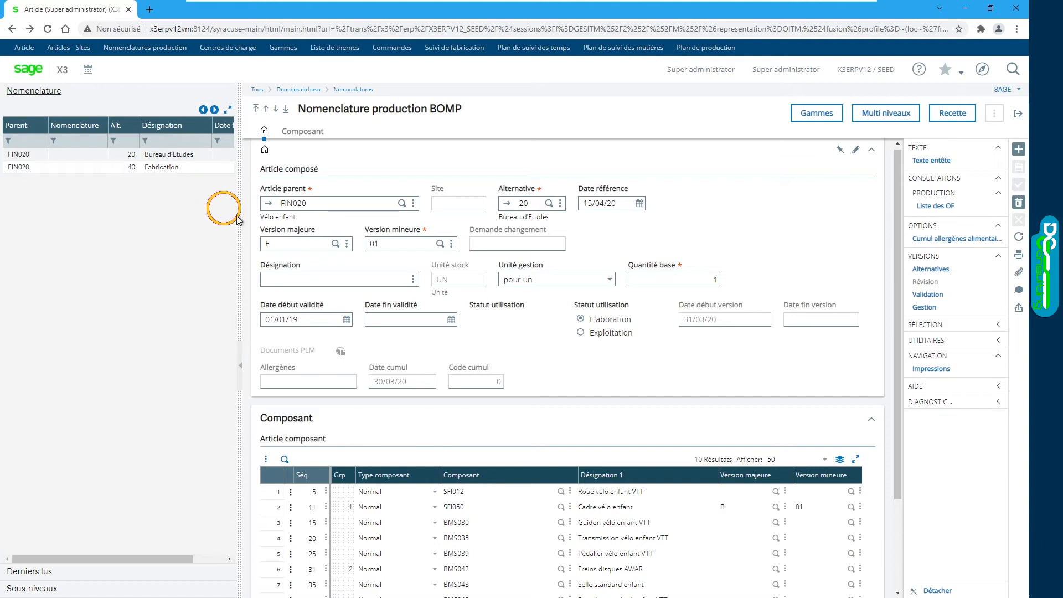
# Step: Compare alternatives 40 Fabrication and 20 Bureau d'Etudes of the FIN020 bill of materials, and consult its version history dates
pyautogui.click(166, 168)
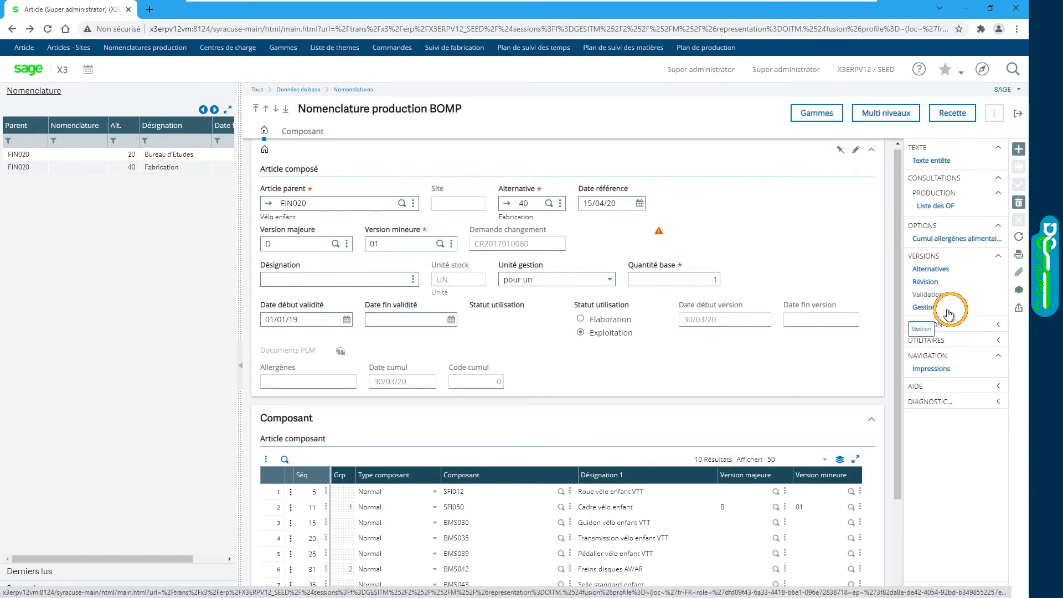
pyautogui.click(157, 159)
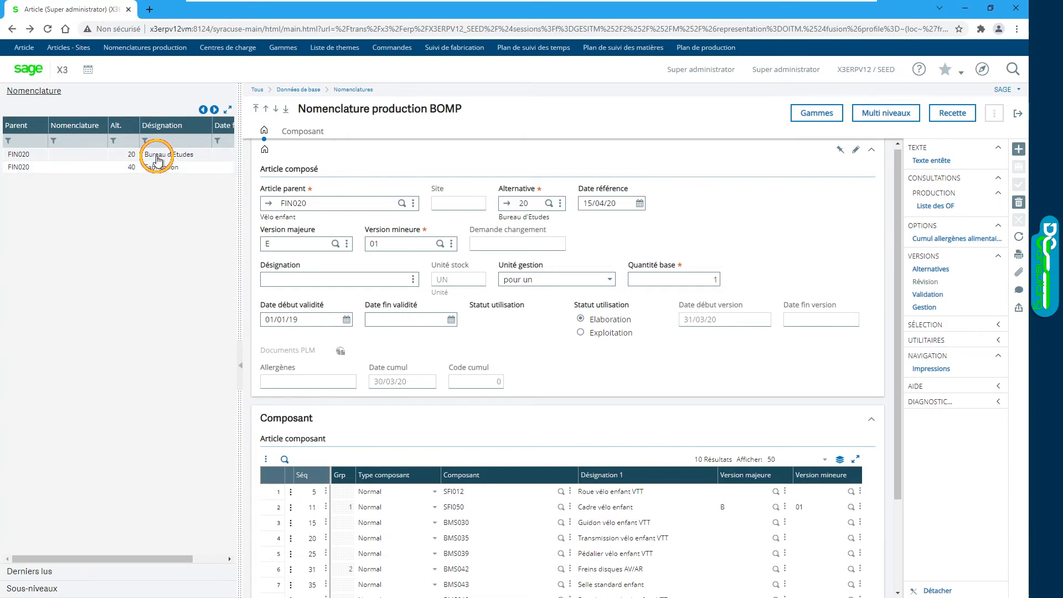
pyautogui.click(927, 308)
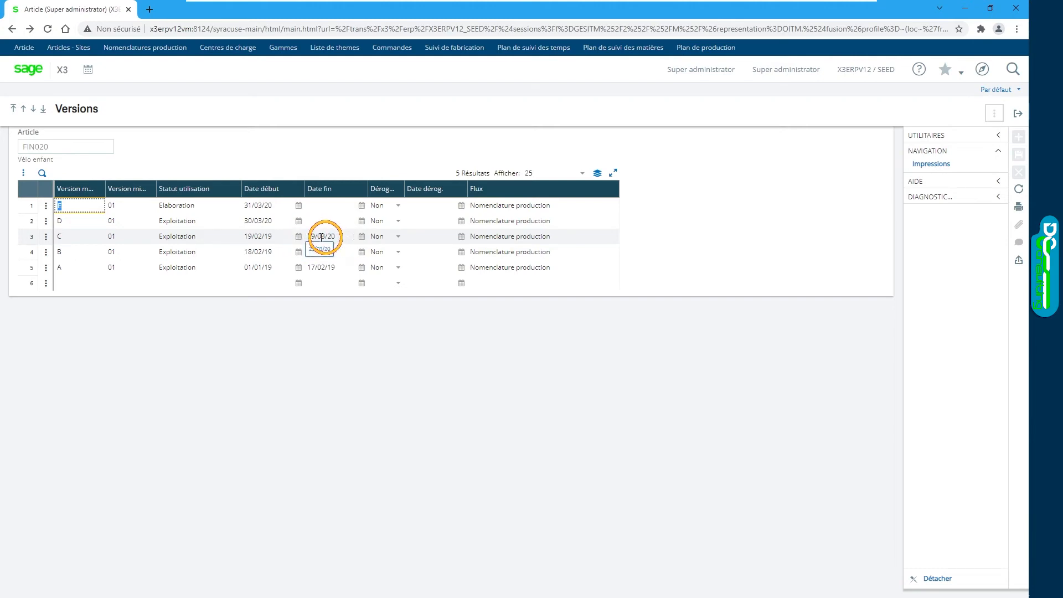
pyautogui.click(1021, 115)
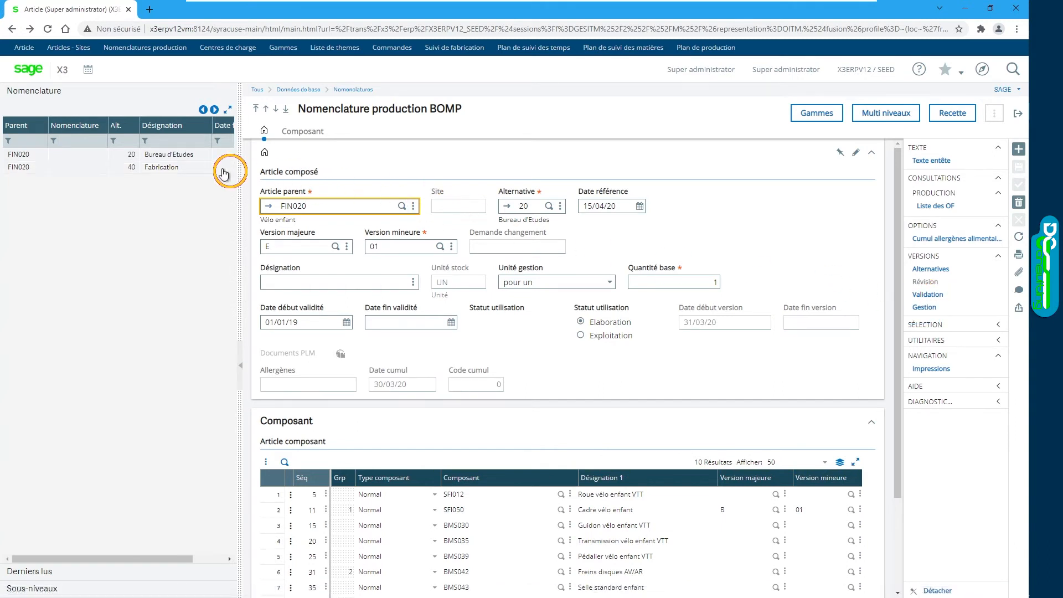
# Step: Validate version E 01 of the FIN020 bill of materials without revised lines, applying the current date as start date, and refresh the list
pyautogui.click(930, 296)
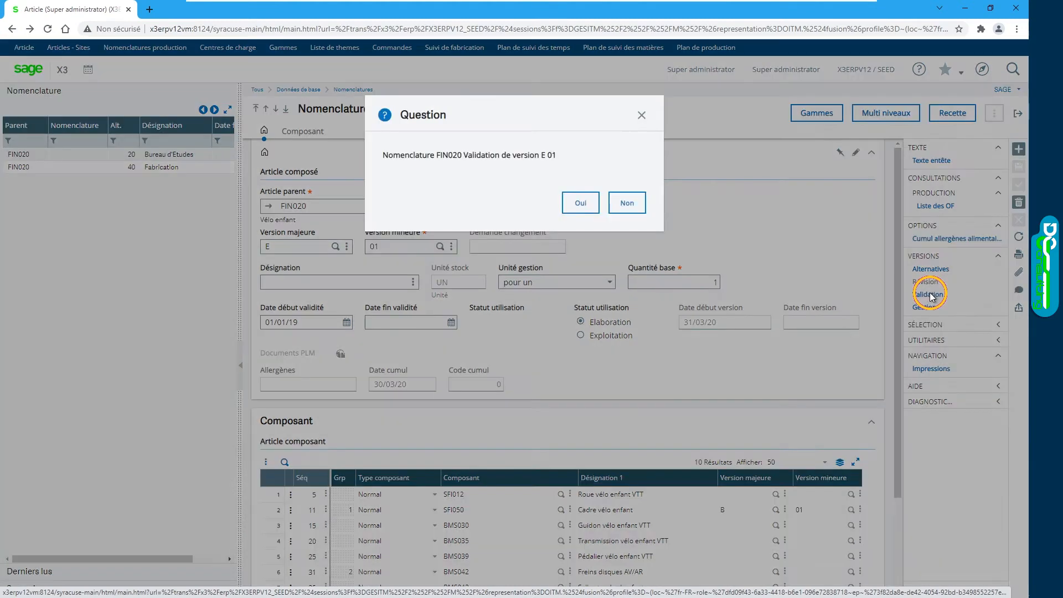
pyautogui.click(579, 204)
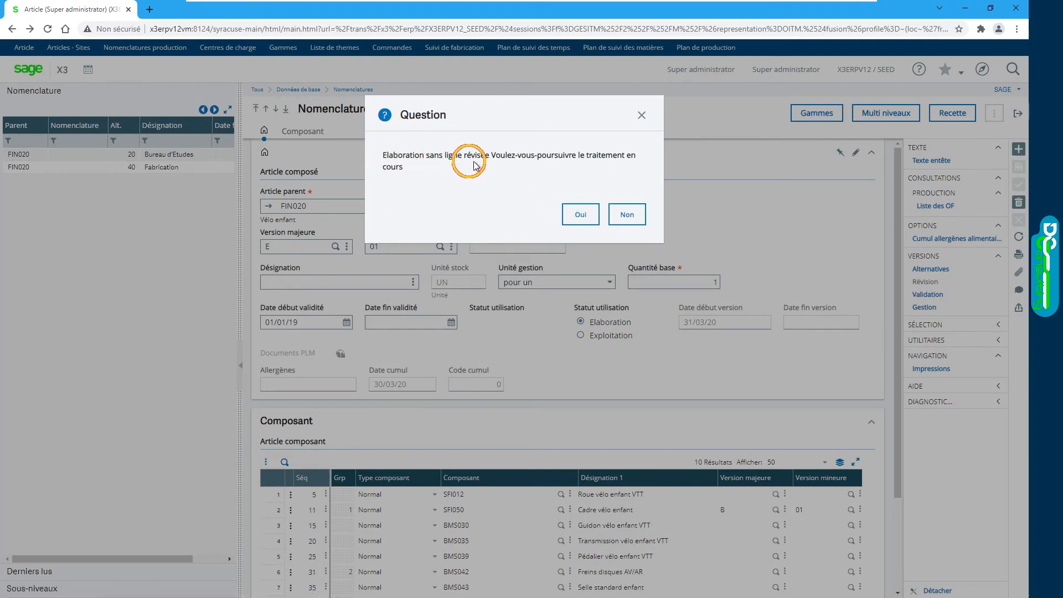
pyautogui.click(582, 215)
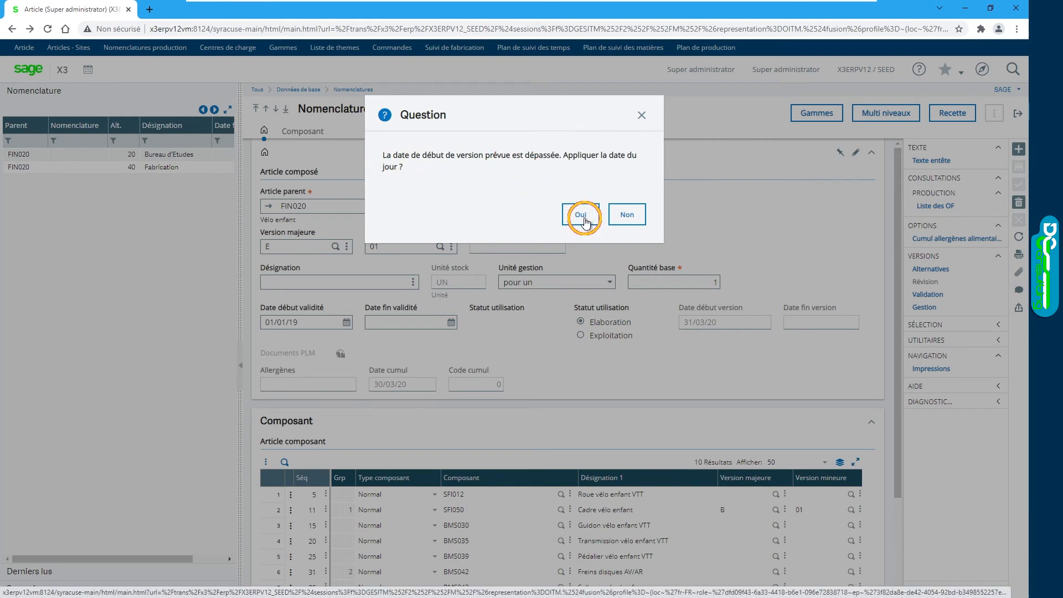
pyautogui.click(582, 215)
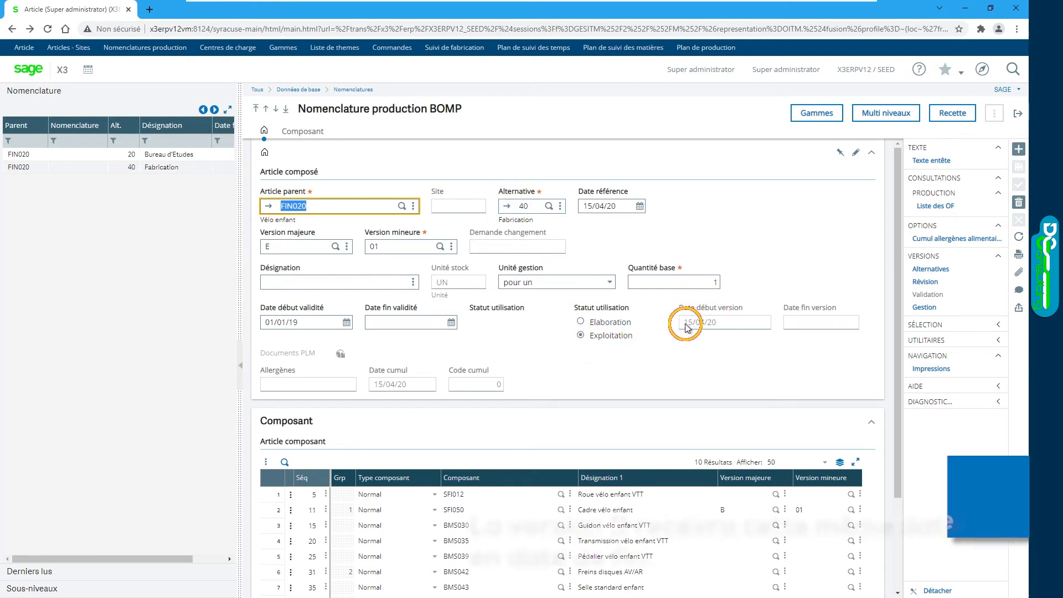
pyautogui.click(24, 142)
pyautogui.press('Return')
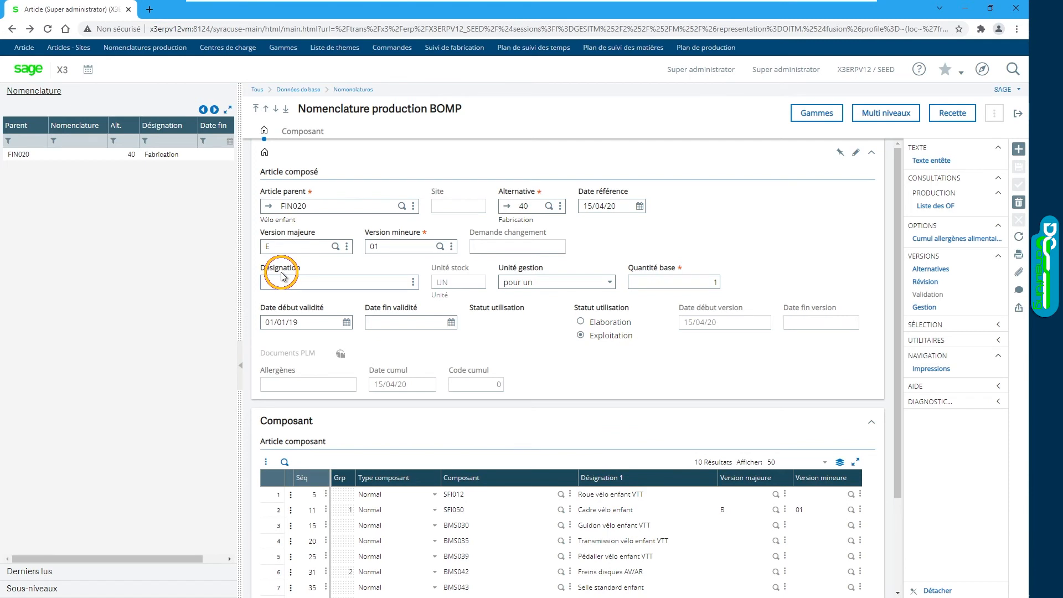
# Step: Revise the FIN020 bill of materials as major version F starting 16/04/20, review its header and components, and close it
pyautogui.click(925, 282)
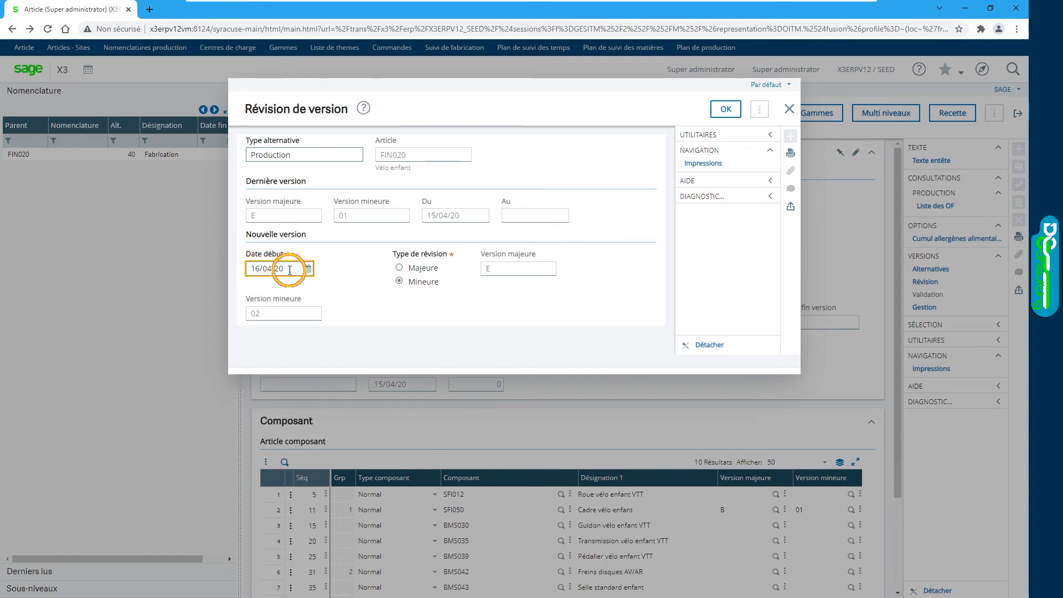
pyautogui.click(399, 269)
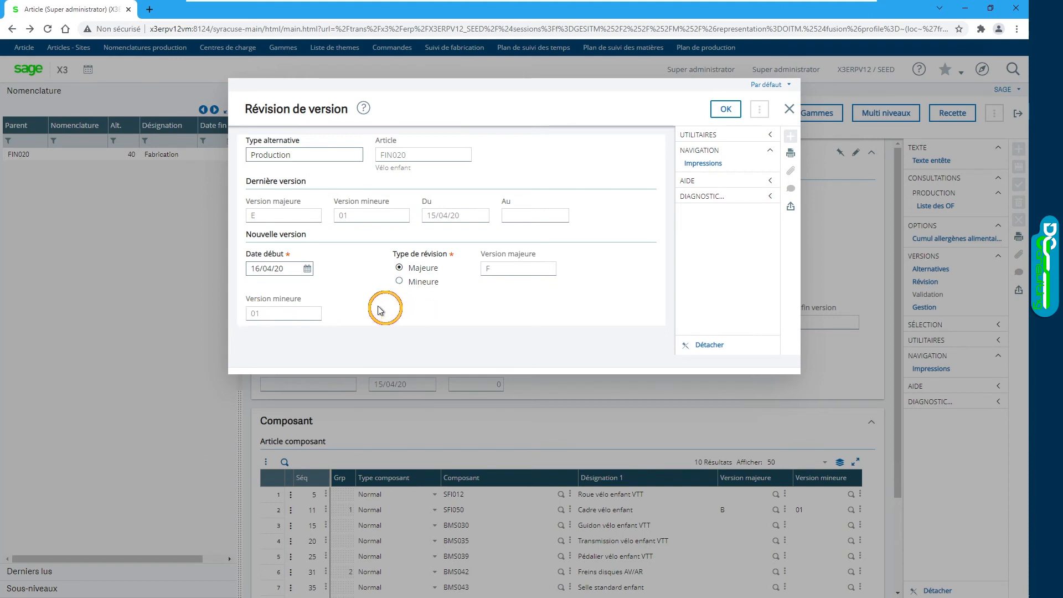
pyautogui.click(718, 111)
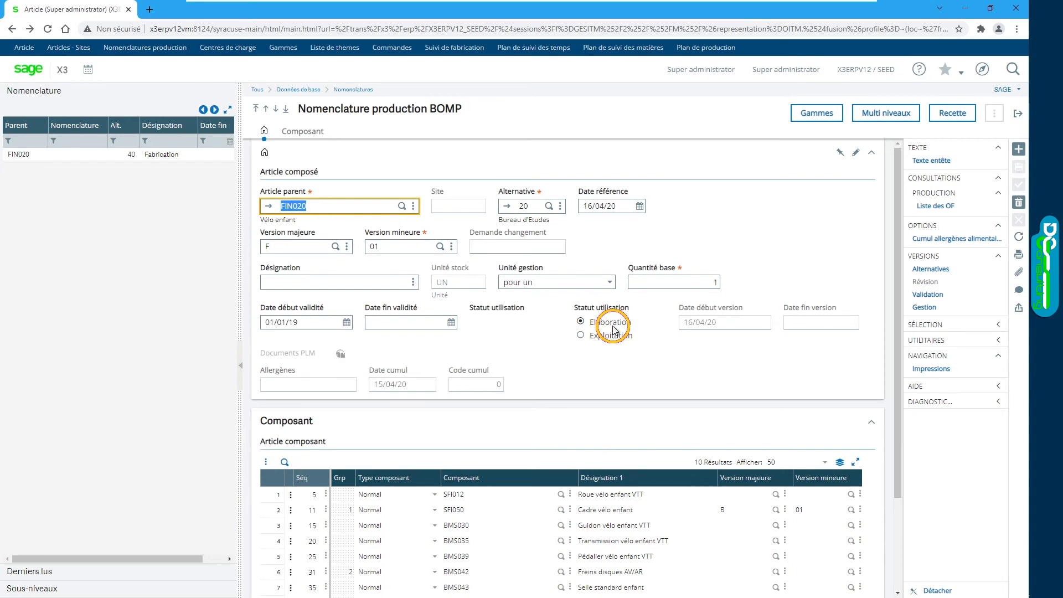
pyautogui.scroll(-2, 527, 379)
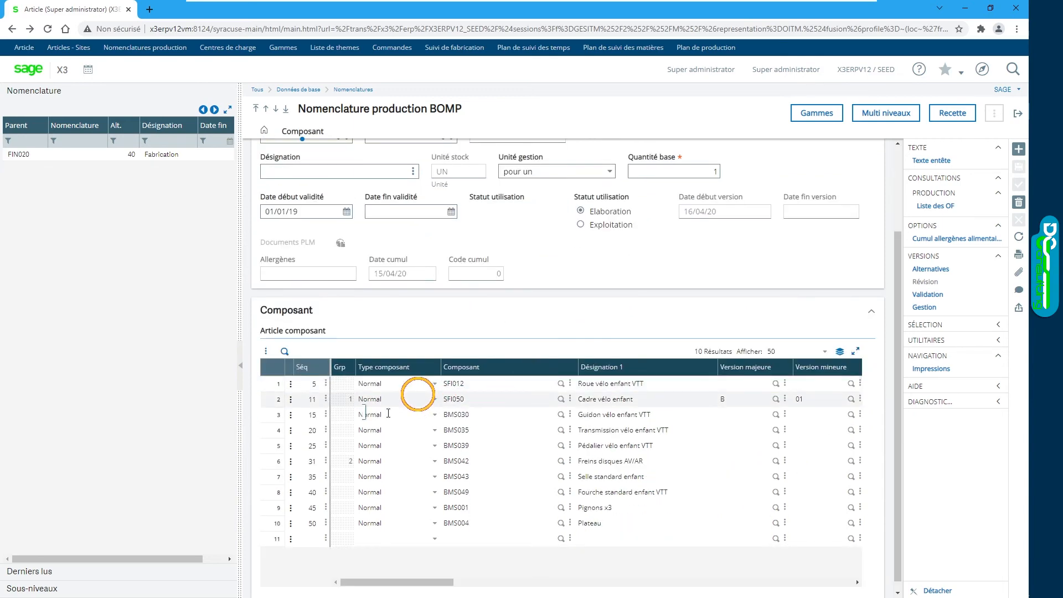
pyautogui.scroll(2, 535, 317)
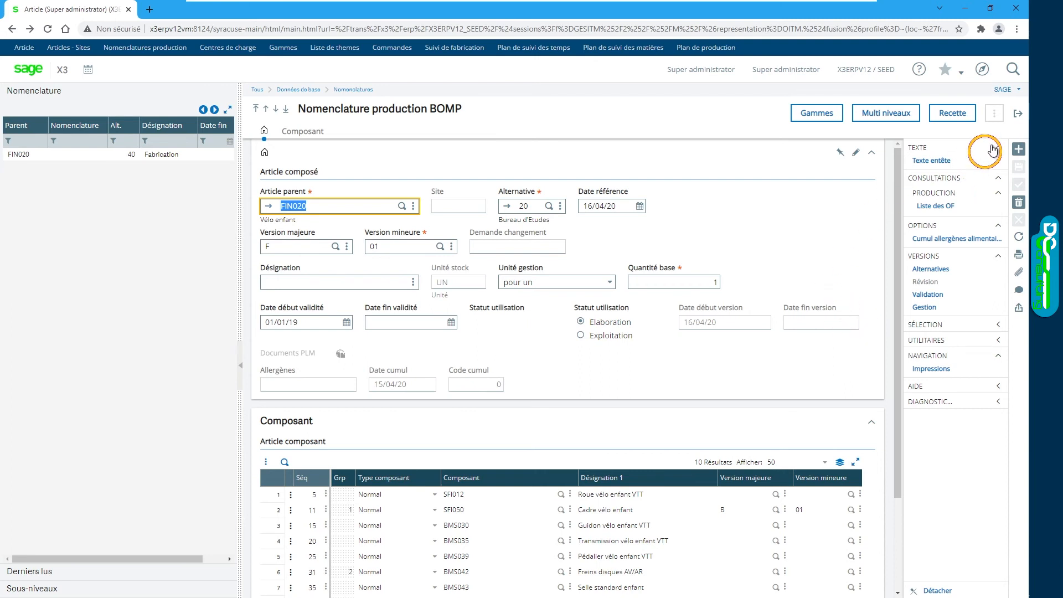
pyautogui.click(1019, 114)
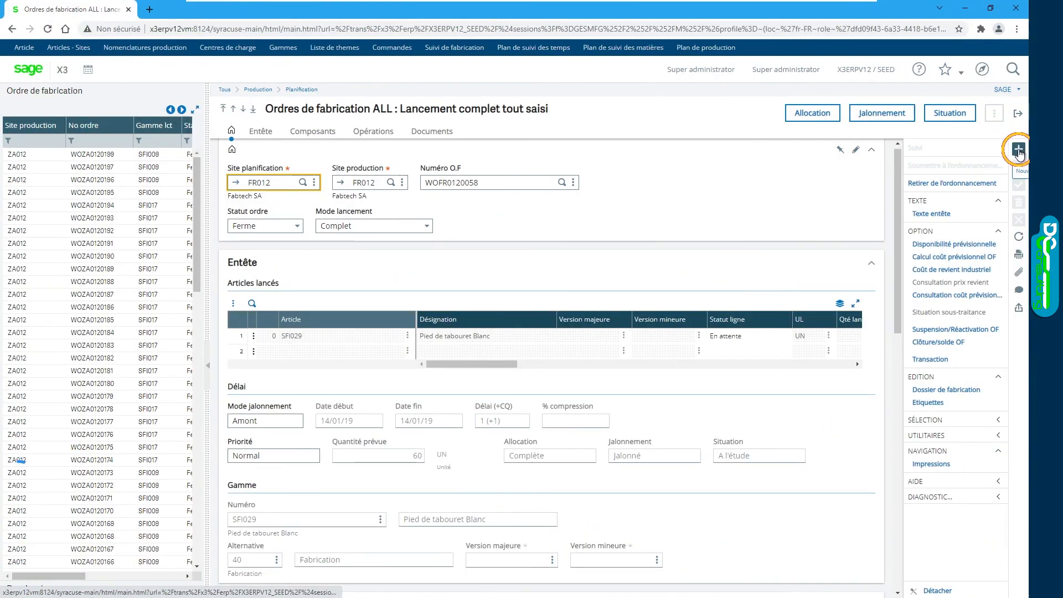
# Step: Start a new production order for site FR012 with FIN020 as the released article
pyautogui.click(1018, 150)
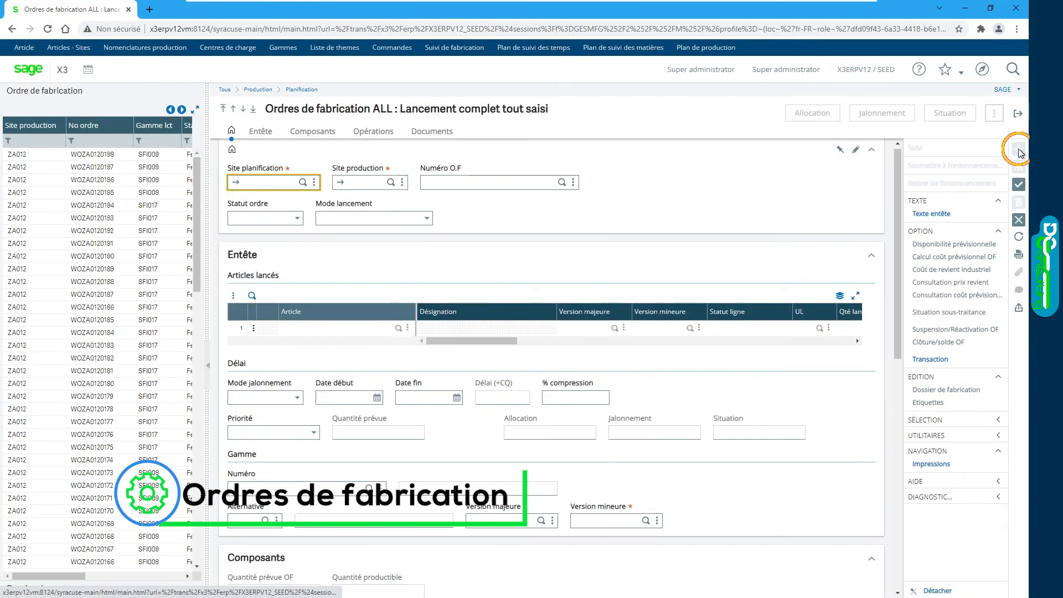
pyautogui.write('fr012')
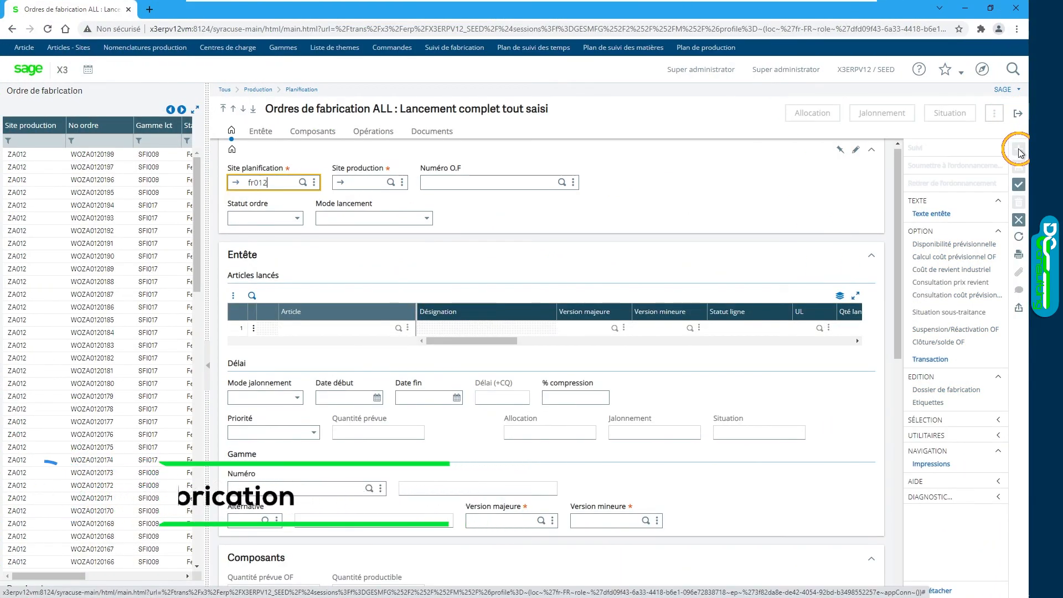
pyautogui.press('Tab')
pyautogui.click(324, 333)
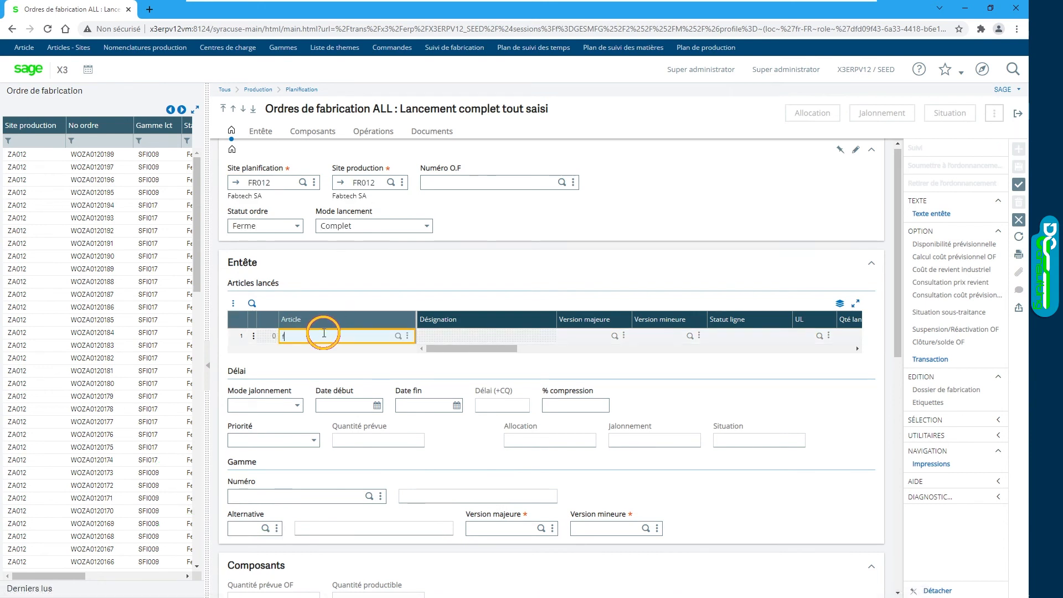
pyautogui.write('fin020')
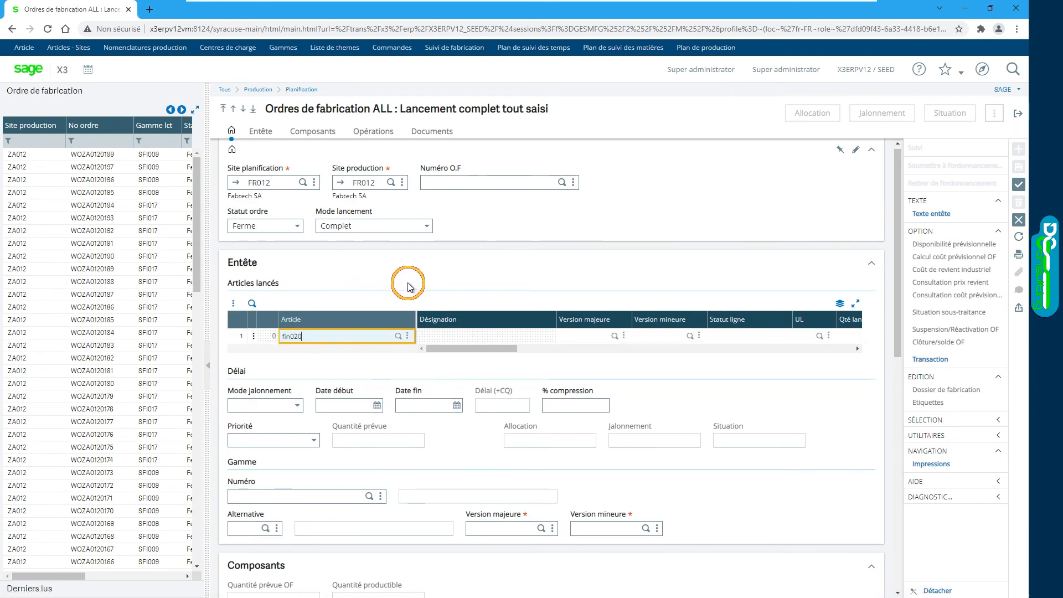
pyautogui.press('Tab')
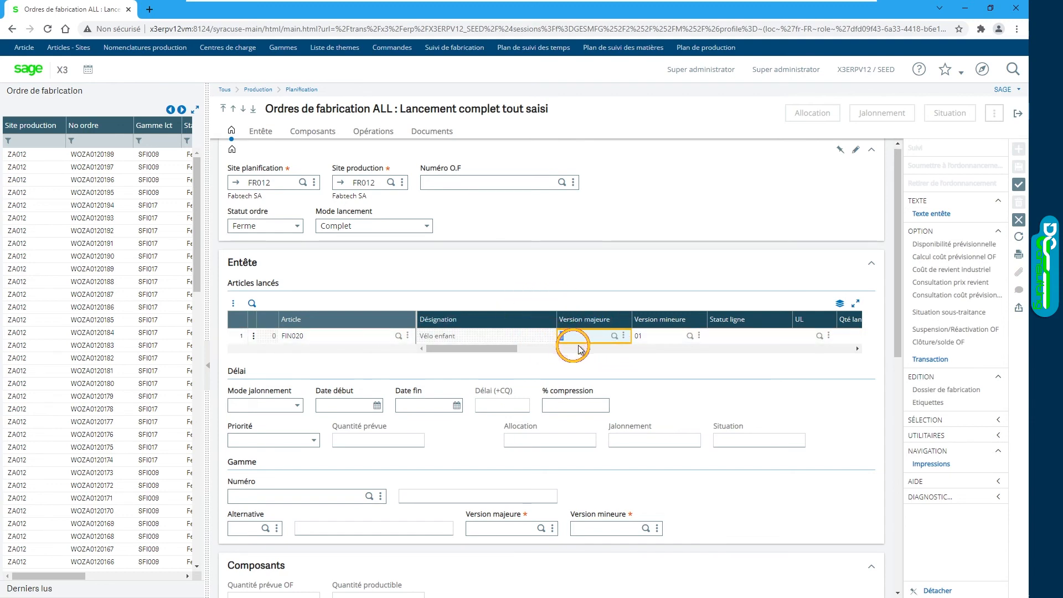
# Step: Select major version C, minor version 01, for FIN020 on the production order line
pyautogui.click(614, 337)
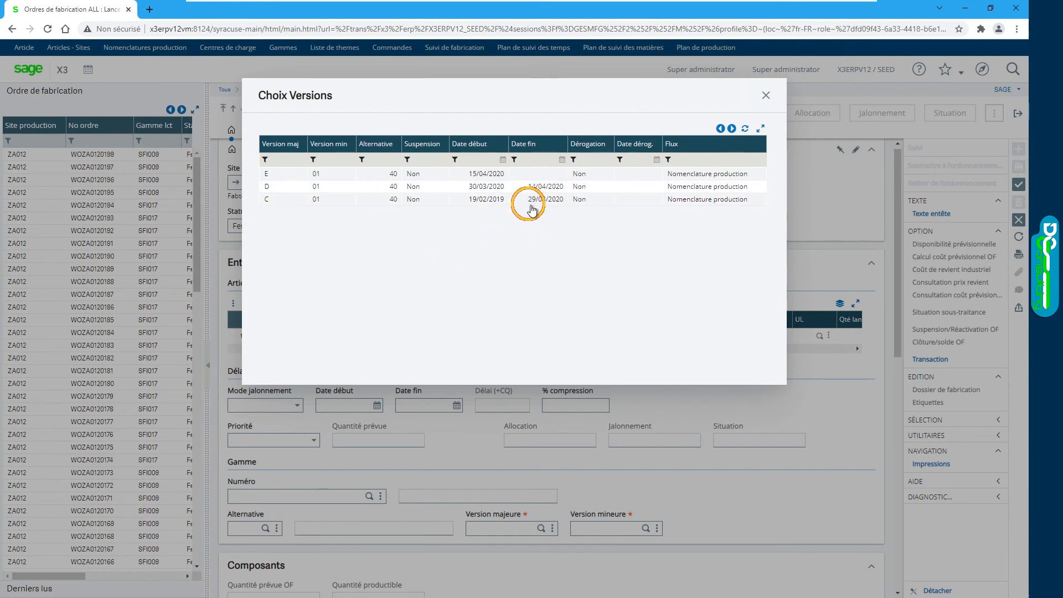
pyautogui.click(271, 199)
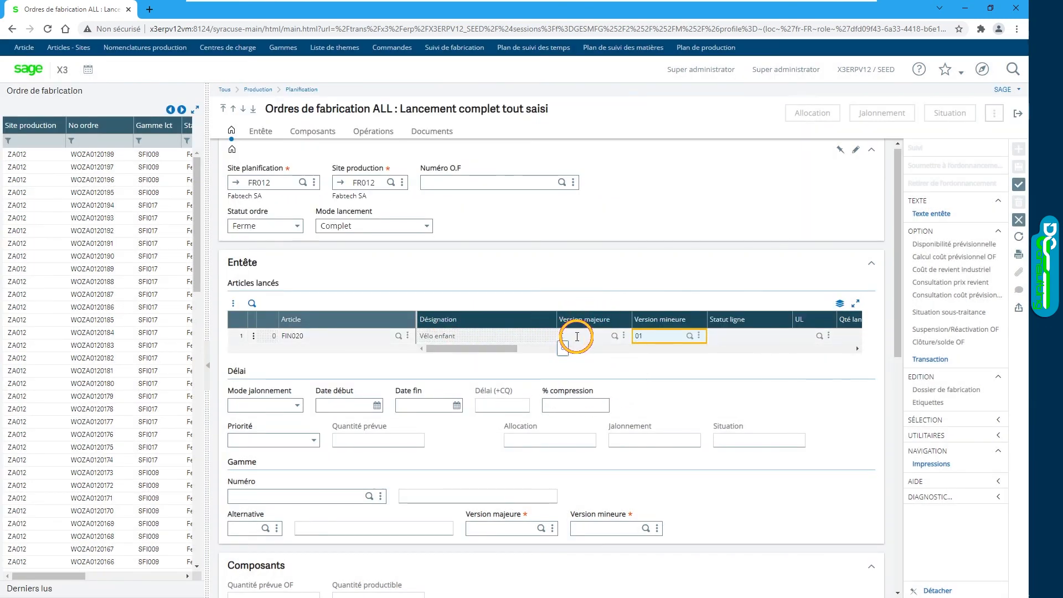
pyautogui.click(579, 336)
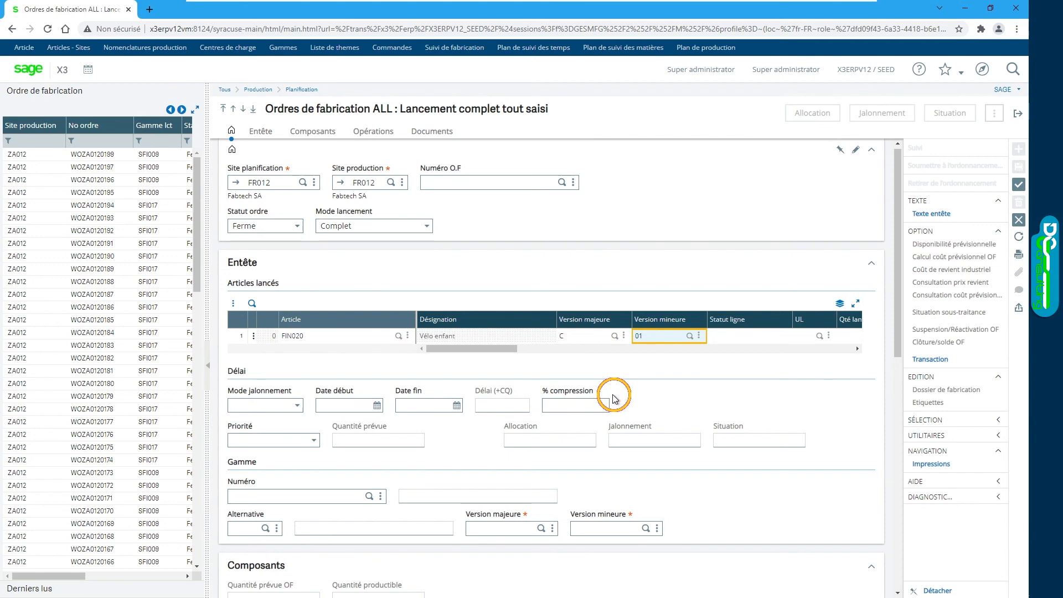
# Step: Review the selectable versions again and try to set the FIN020 line's major version to D and to A
pyautogui.click(613, 336)
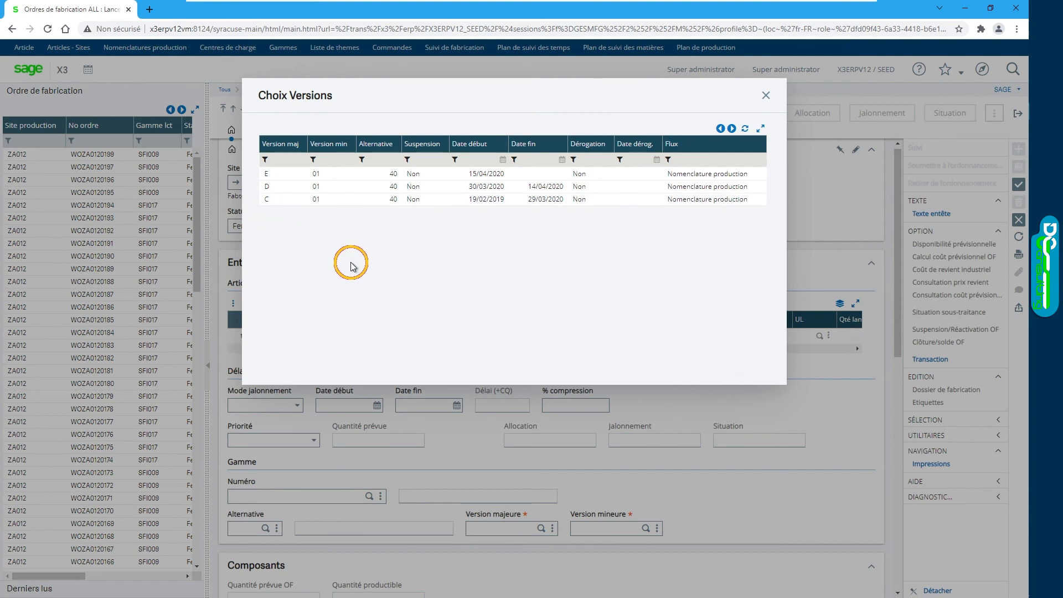
pyautogui.click(765, 95)
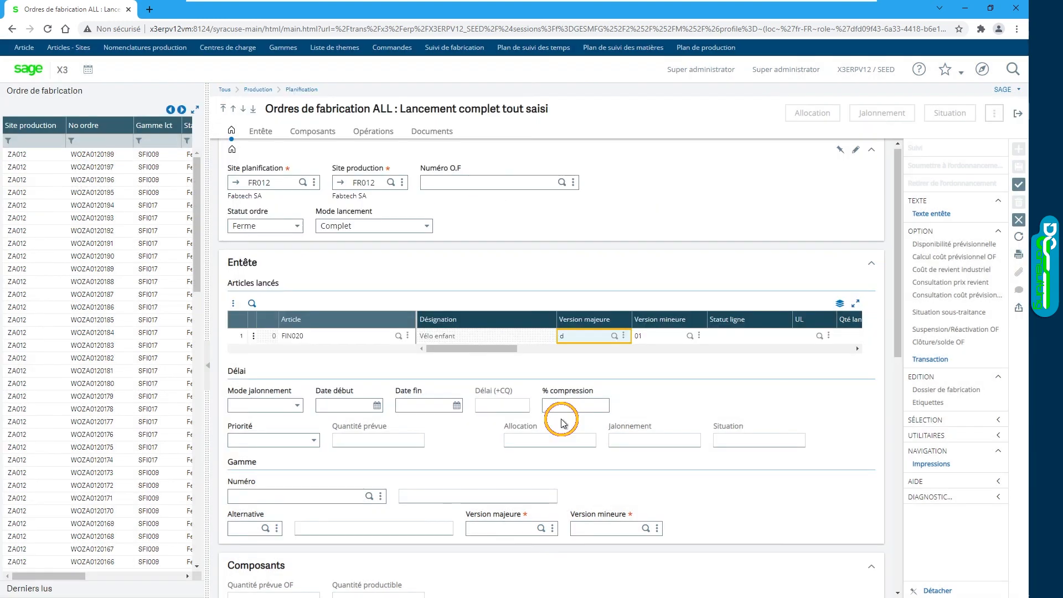
pyautogui.click(561, 422)
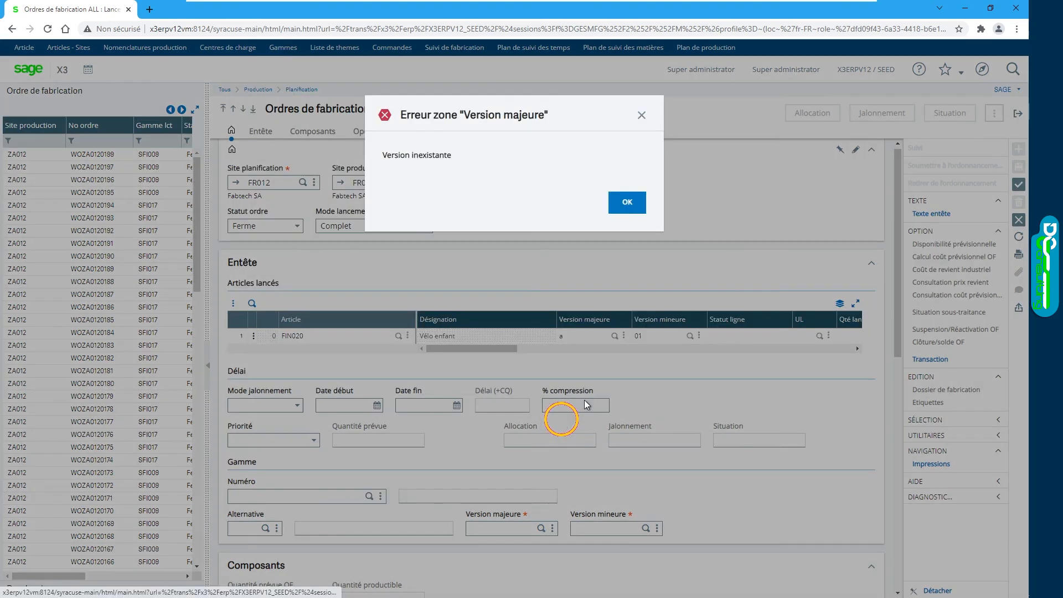
pyautogui.click(631, 203)
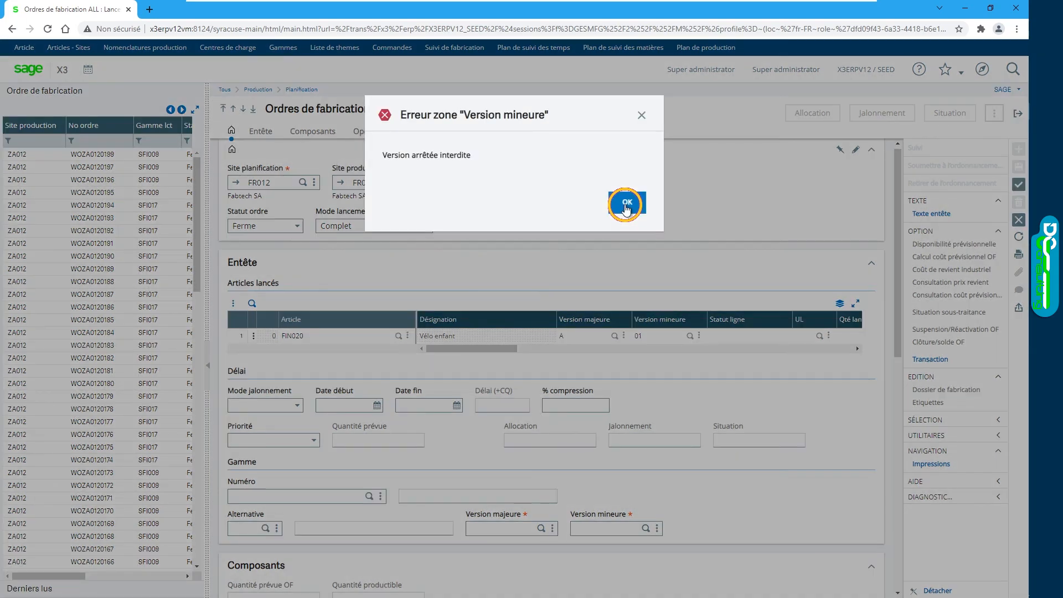
pyautogui.click(626, 205)
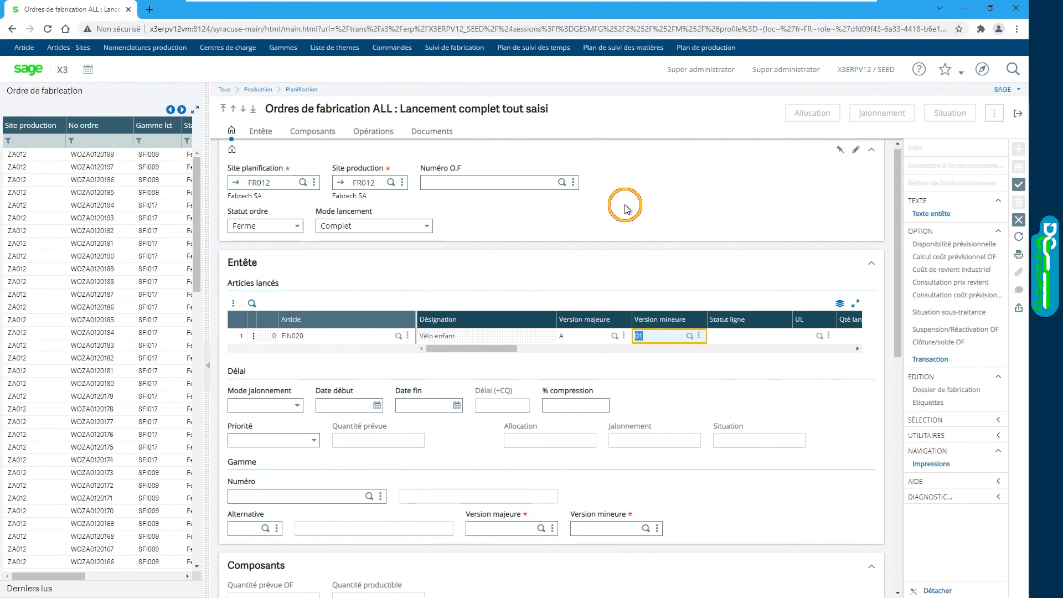
pyautogui.click(623, 202)
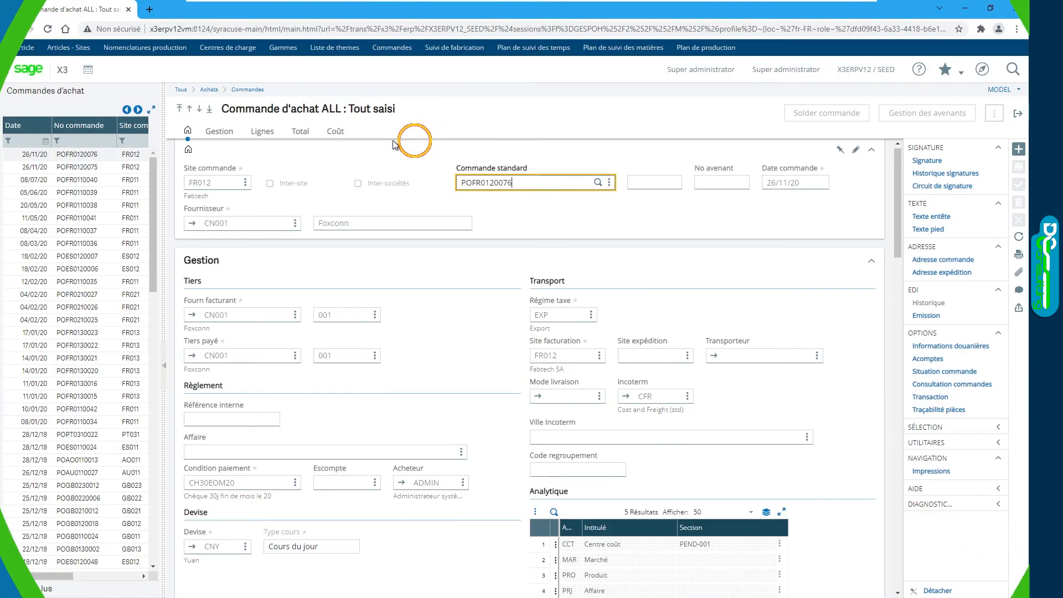
# Step: Go to the lines of the Foxconn purchase order
pyautogui.click(271, 136)
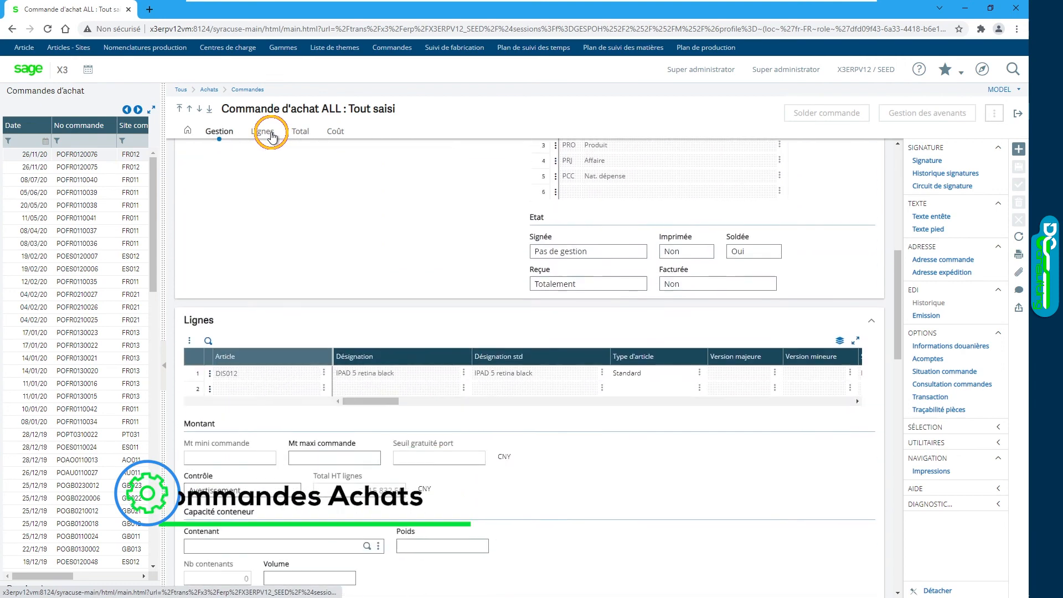